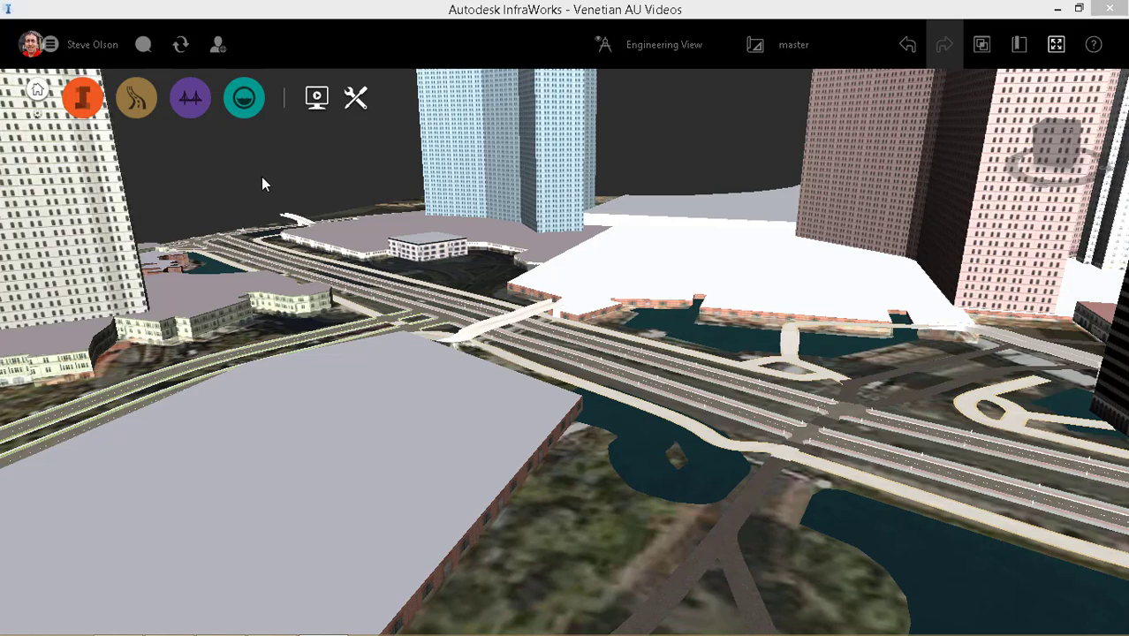
Add the Bus Stop.fbx file from the ThawSpace0 (T:) drive as a 3D Model data source.
{"action": "left_click", "coordinate": [83, 103]}
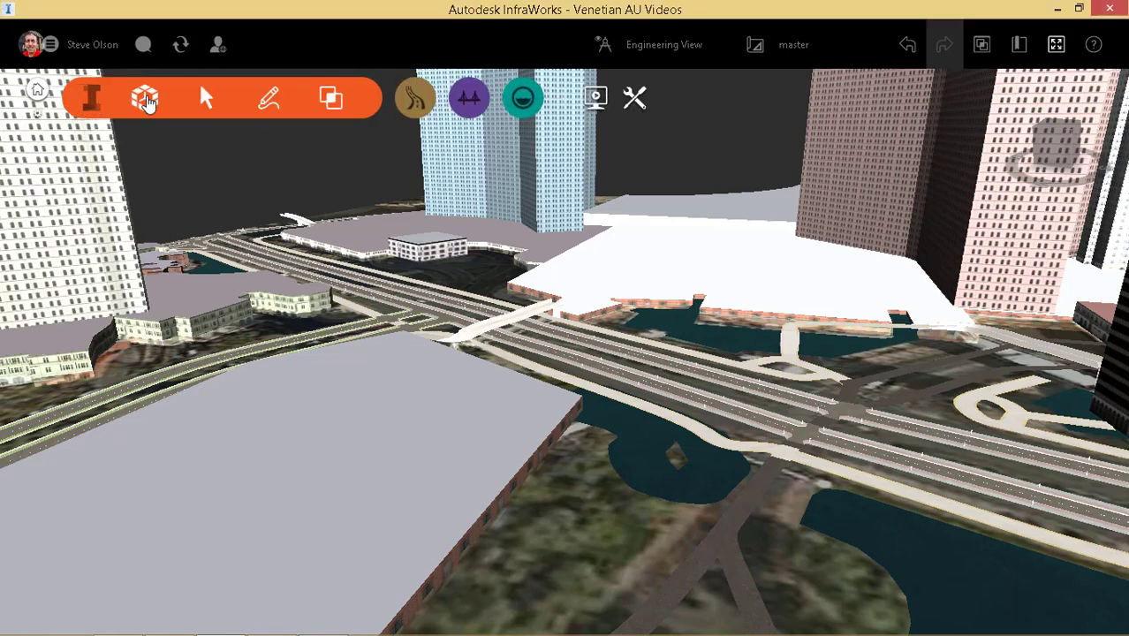
{"action": "left_click", "coordinate": [147, 102]}
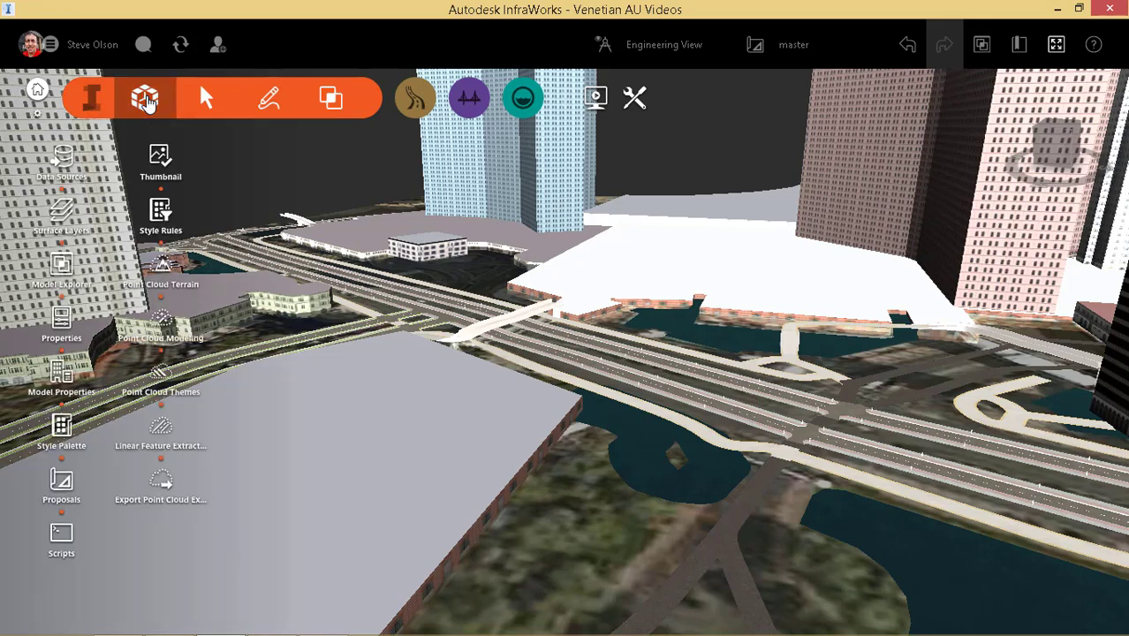
{"action": "left_click", "coordinate": [62, 159]}
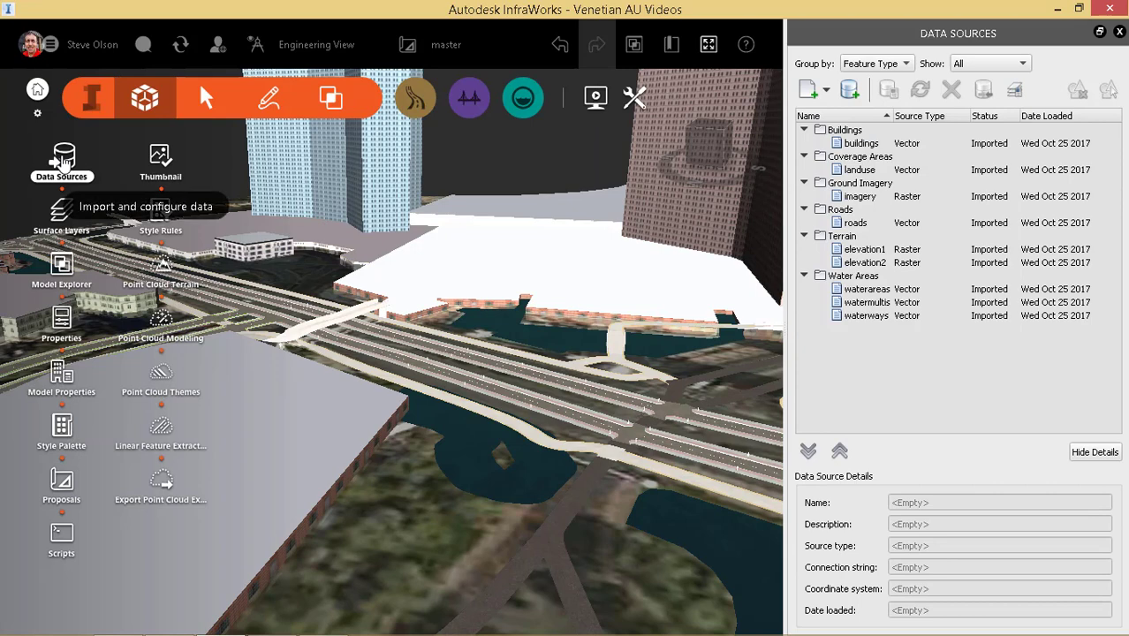
{"action": "left_click", "coordinate": [828, 90]}
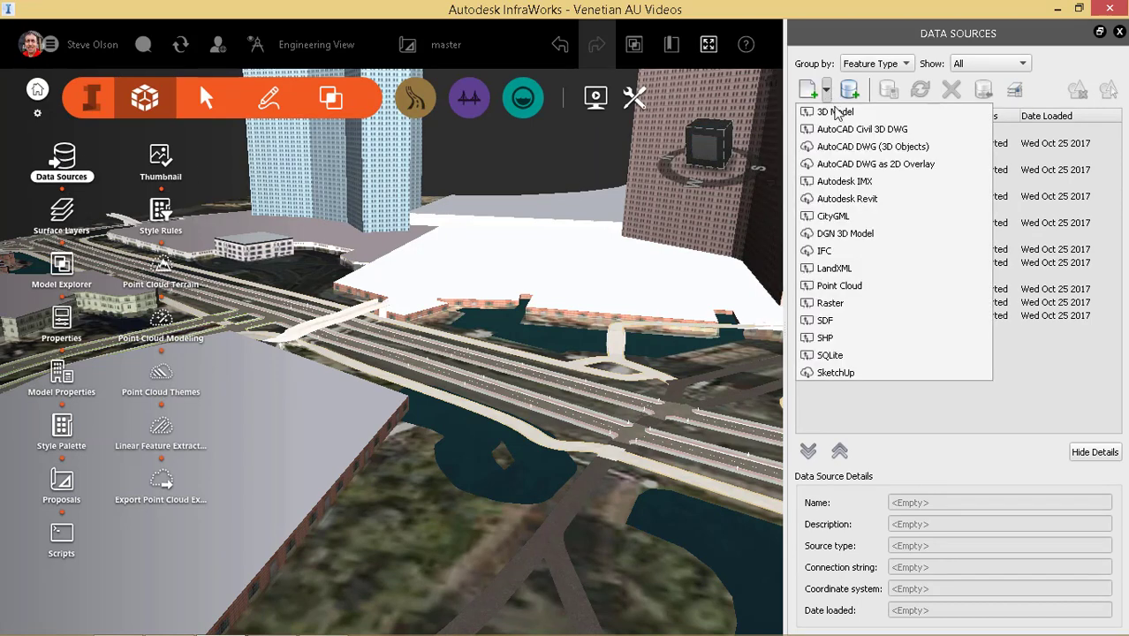
{"action": "left_click", "coordinate": [804, 166]}
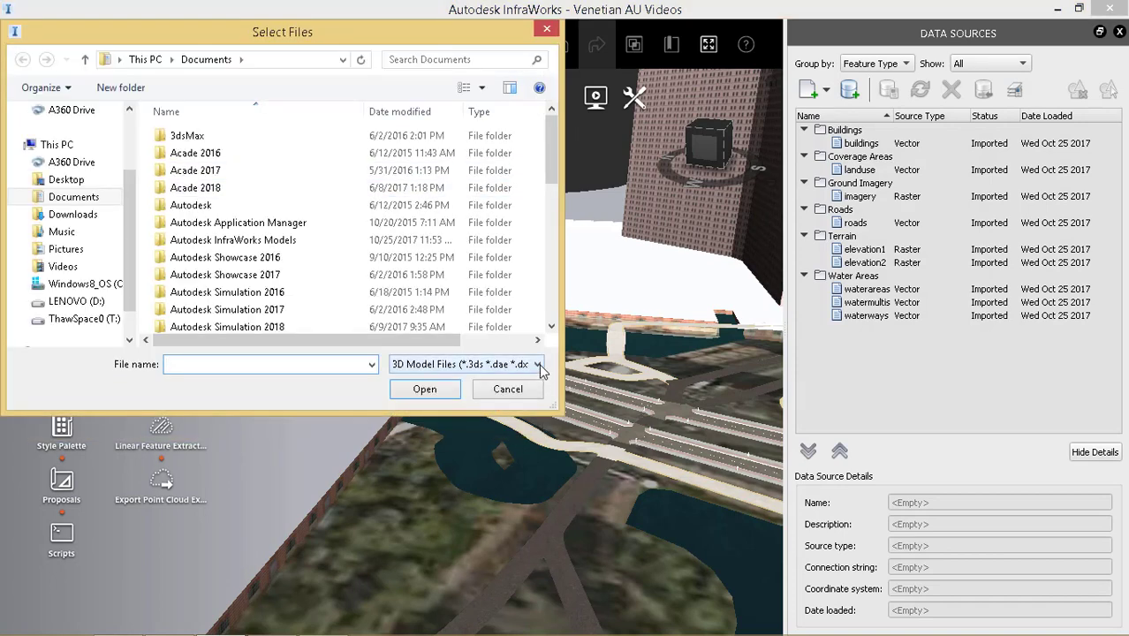
{"action": "left_click", "coordinate": [538, 364]}
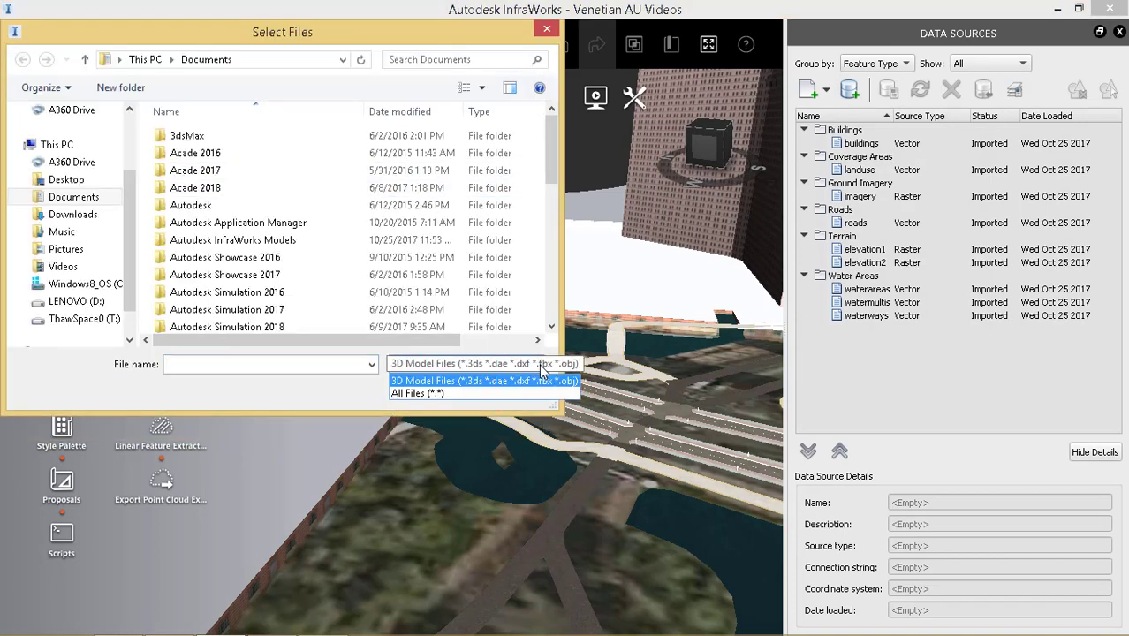
{"action": "left_click", "coordinate": [548, 349]}
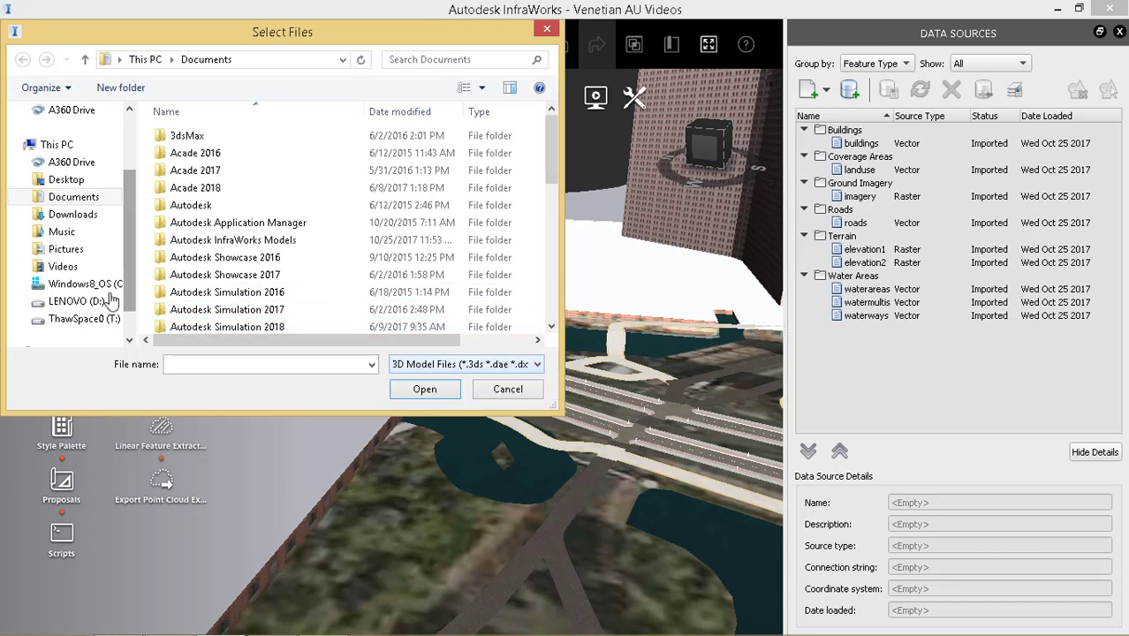
{"action": "left_click", "coordinate": [91, 321]}
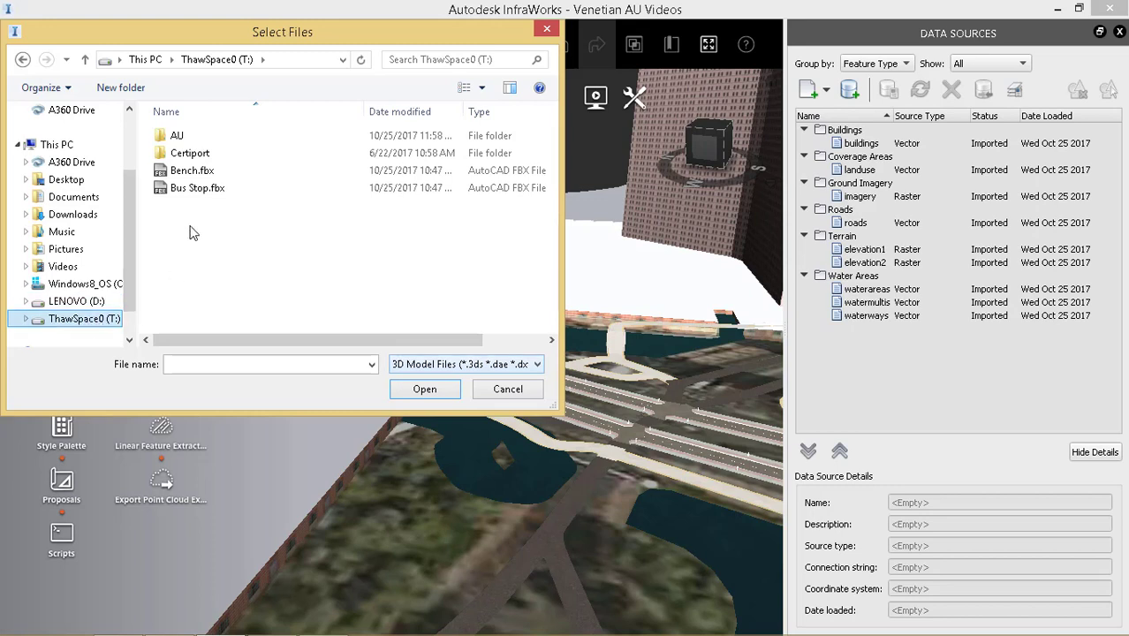
{"action": "left_click", "coordinate": [193, 188]}
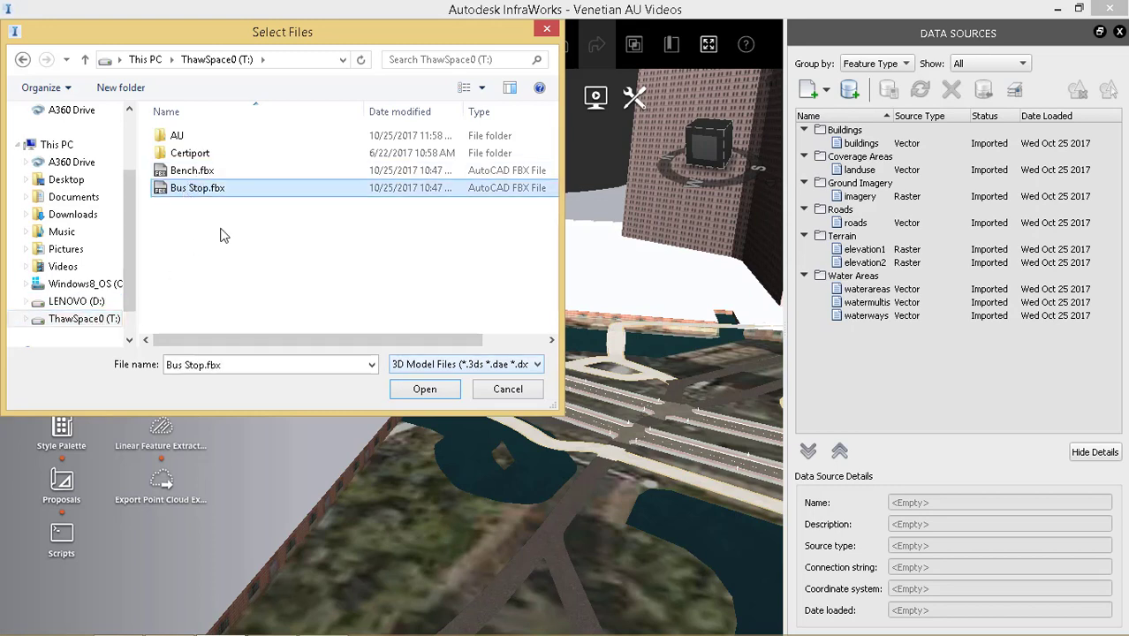
{"action": "left_click", "coordinate": [420, 390]}
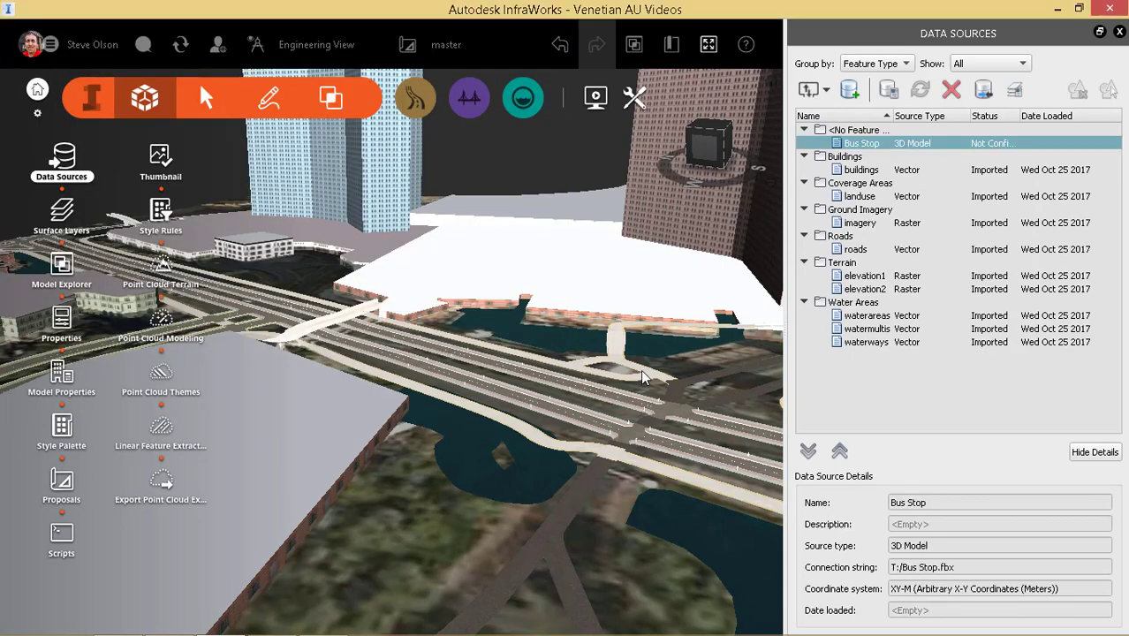
Open the configuration of the Bus Stop data source and set its type to City Furniture.
{"action": "right_click", "coordinate": [880, 146]}
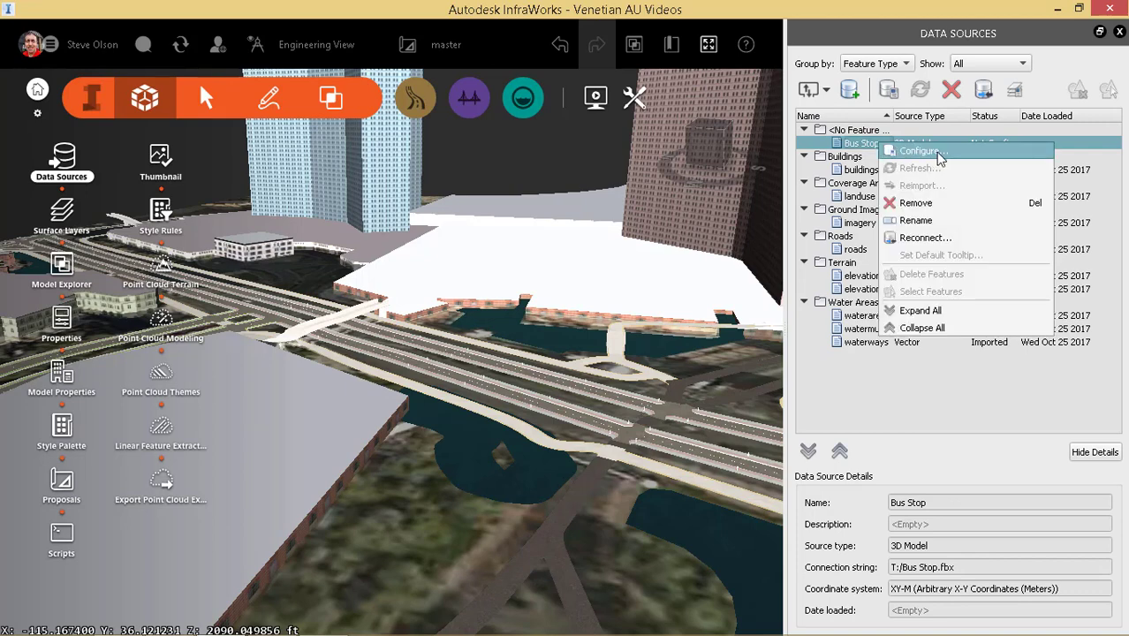
{"action": "left_click", "coordinate": [919, 151]}
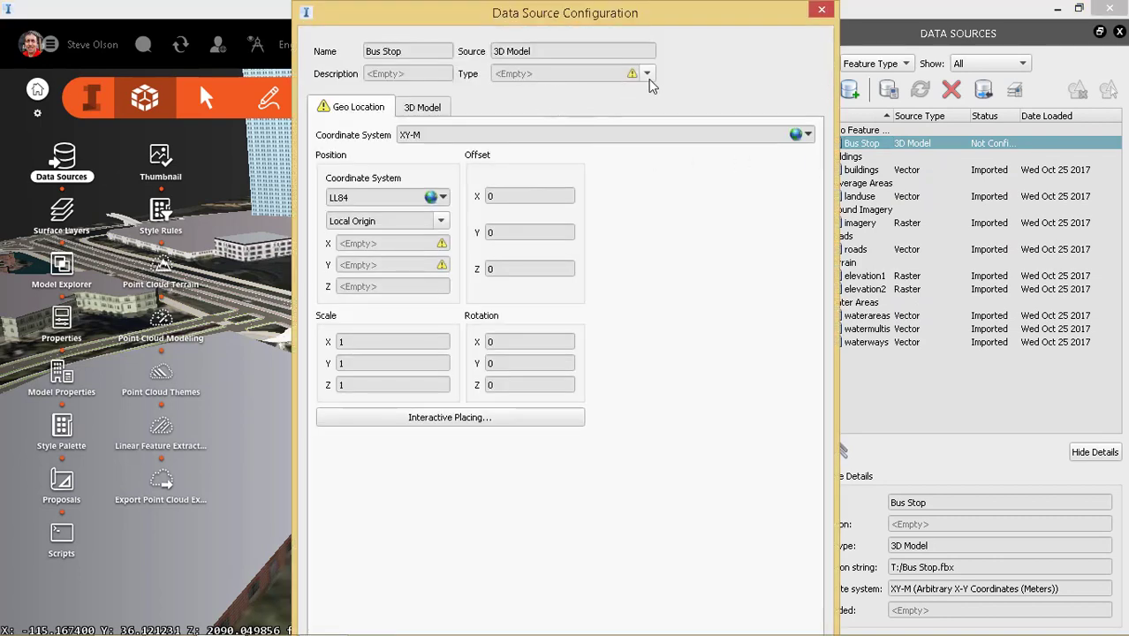
{"action": "left_click", "coordinate": [648, 76]}
{"action": "left_click", "coordinate": [574, 109]}
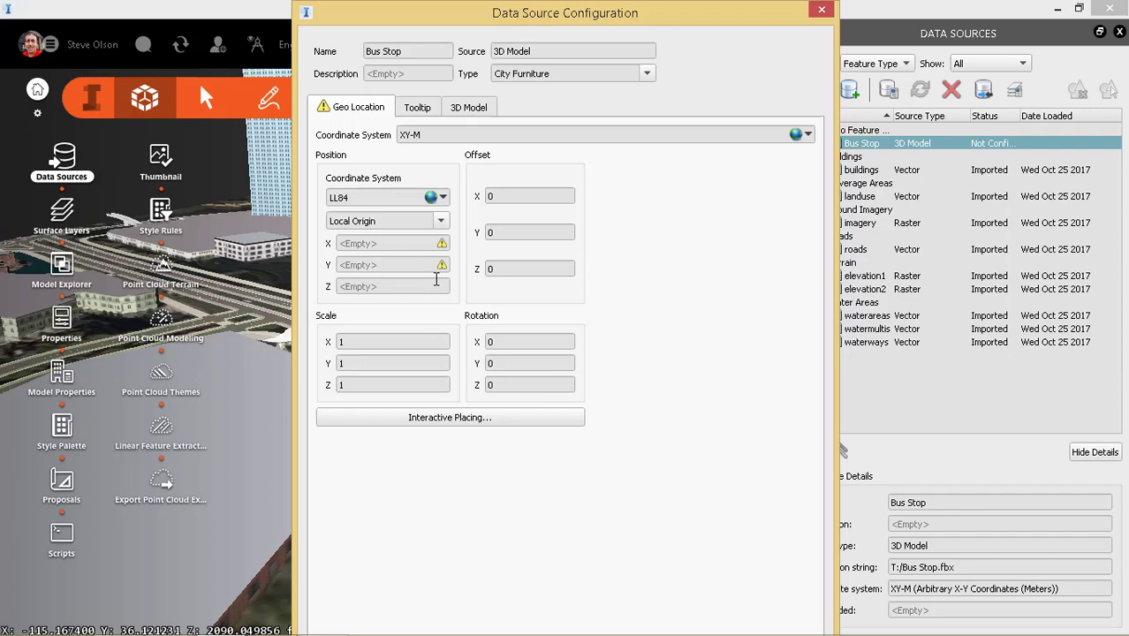
Use Interactive Placing to position the bus stop on the ground beside the divided road, near the intersection.
{"action": "left_click", "coordinate": [467, 421]}
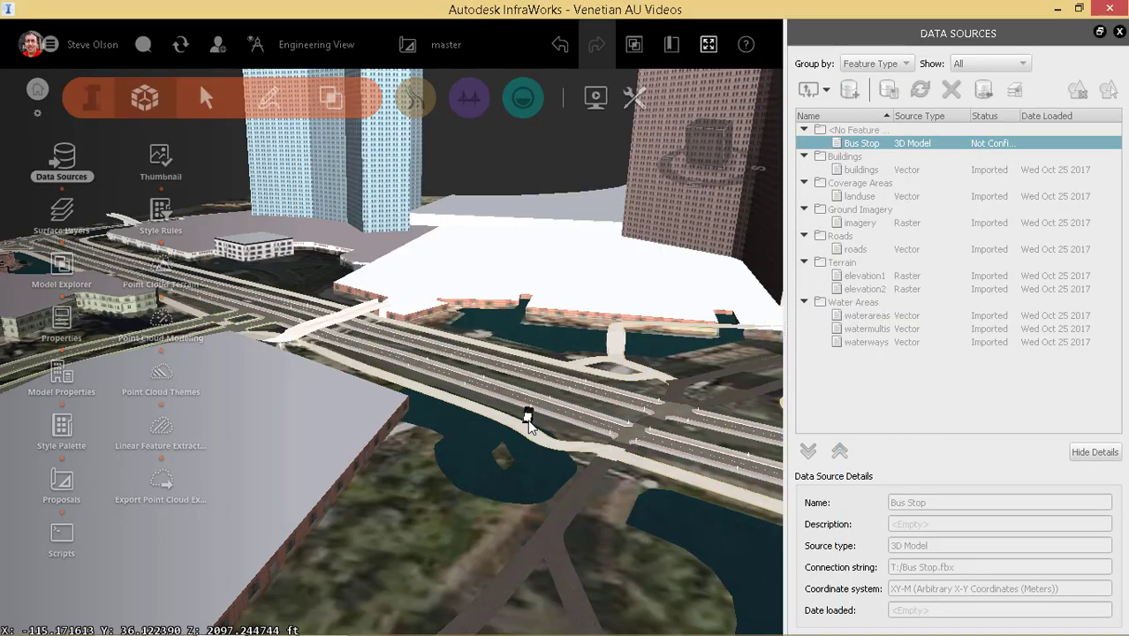
{"action": "scroll", "coordinate": [619, 474], "scroll_direction": "up", "scroll_amount": 5}
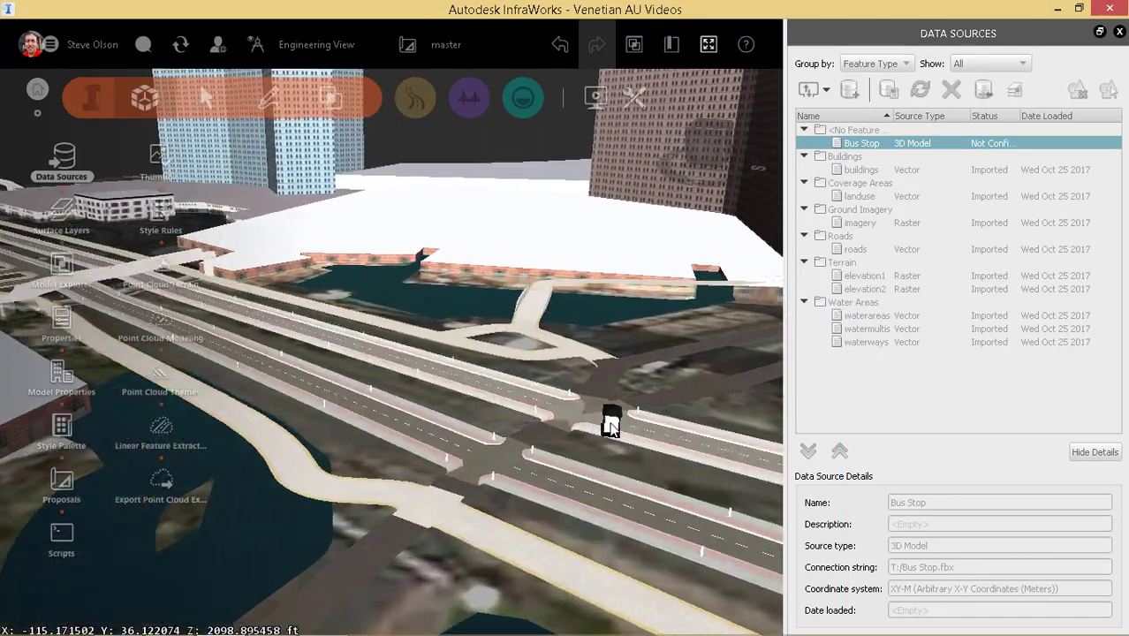
{"action": "scroll", "coordinate": [614, 430], "scroll_direction": "up", "scroll_amount": 5}
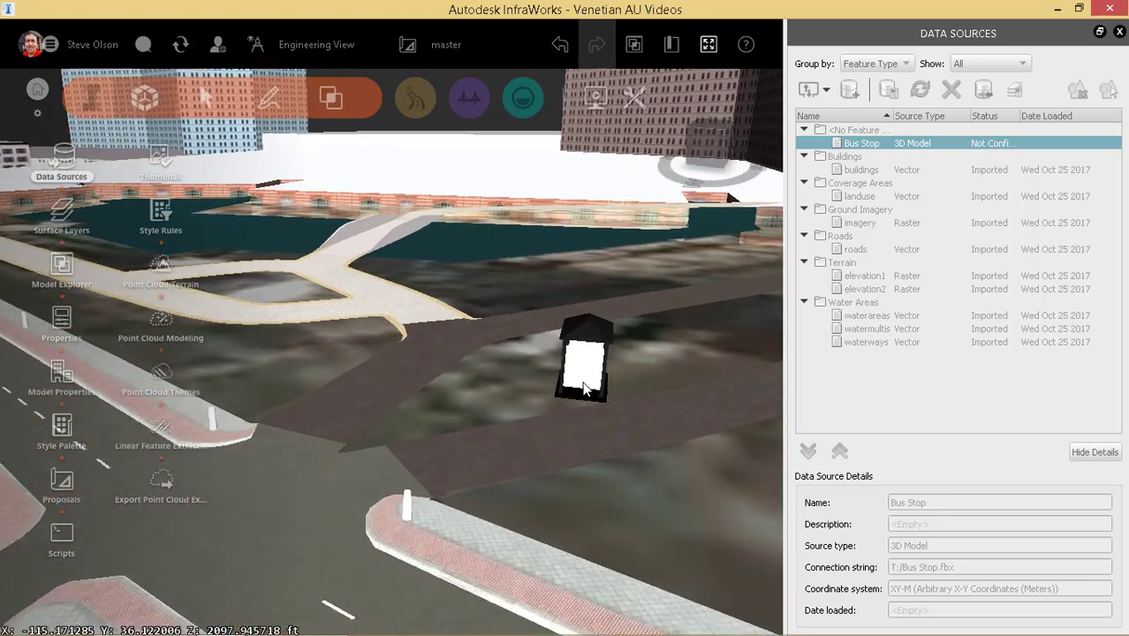
{"action": "scroll", "coordinate": [575, 423], "scroll_direction": "down", "scroll_amount": 5}
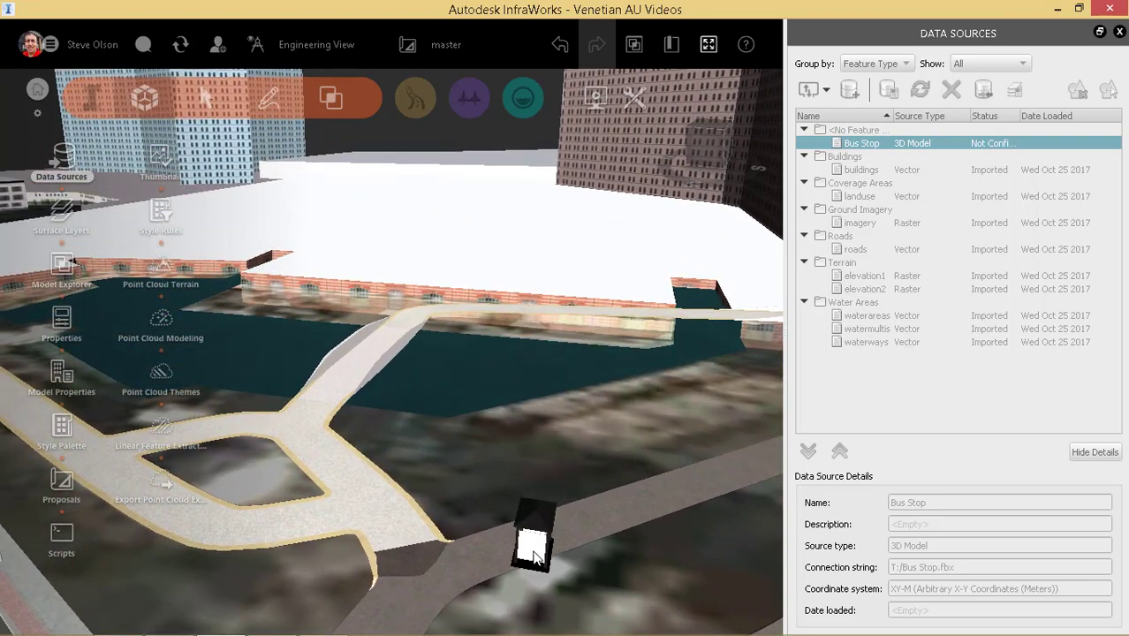
{"action": "scroll", "coordinate": [475, 478], "scroll_direction": "down", "scroll_amount": 3}
{"action": "scroll", "coordinate": [345, 567], "scroll_direction": "down", "scroll_amount": 3}
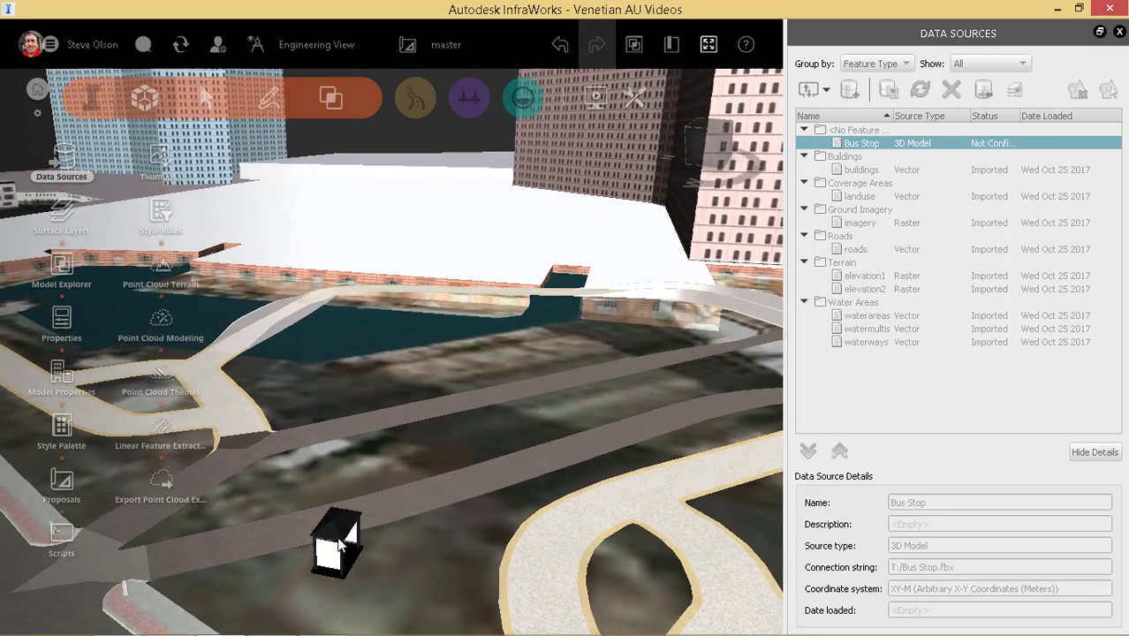
{"action": "scroll", "coordinate": [345, 619], "scroll_direction": "down", "scroll_amount": 4}
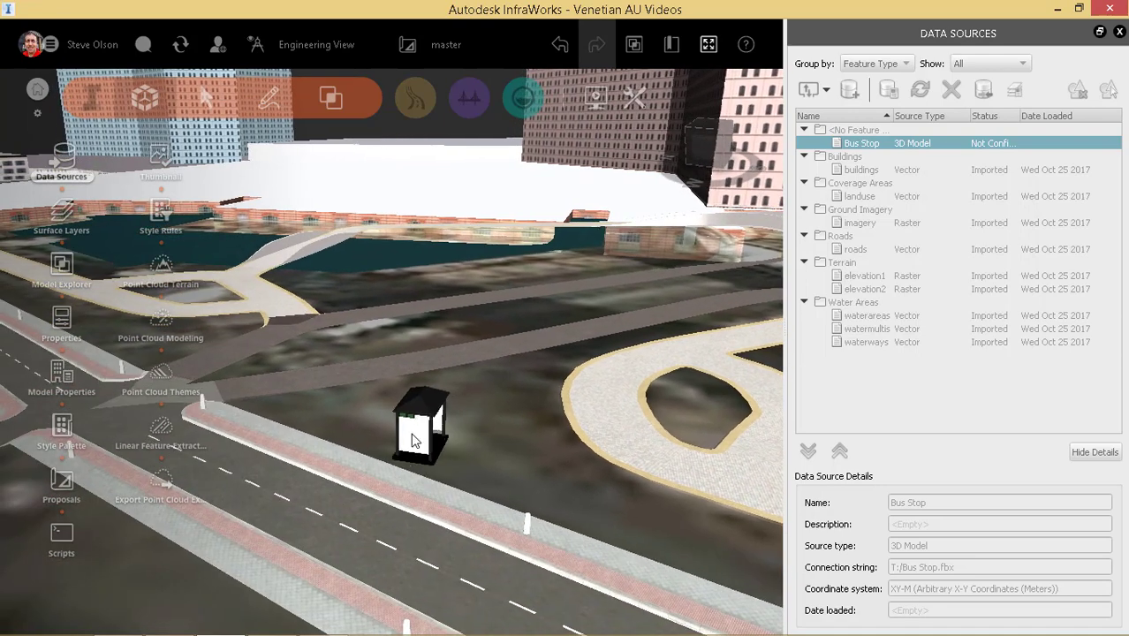
{"action": "left_click", "coordinate": [375, 424]}
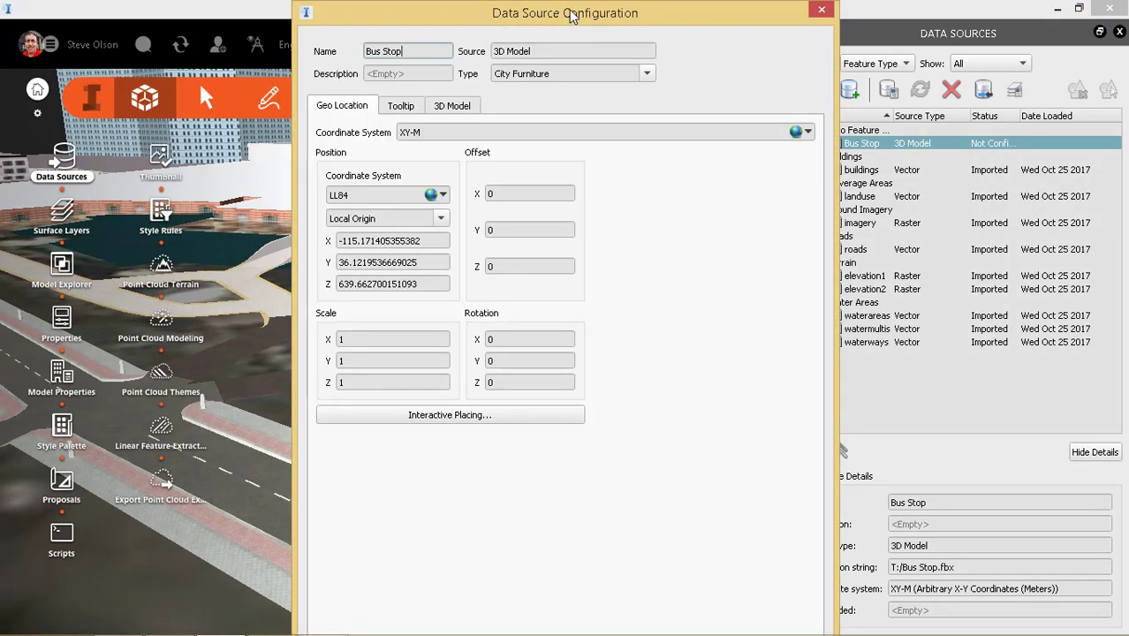
Close the Bus Stop configuration with a refresh to import the shelter into the model.
{"action": "left_click_drag", "start_coordinate": [567, 5], "coordinate": [593, 152]}
{"action": "left_click_drag", "start_coordinate": [596, 110], "coordinate": [585, 39]}
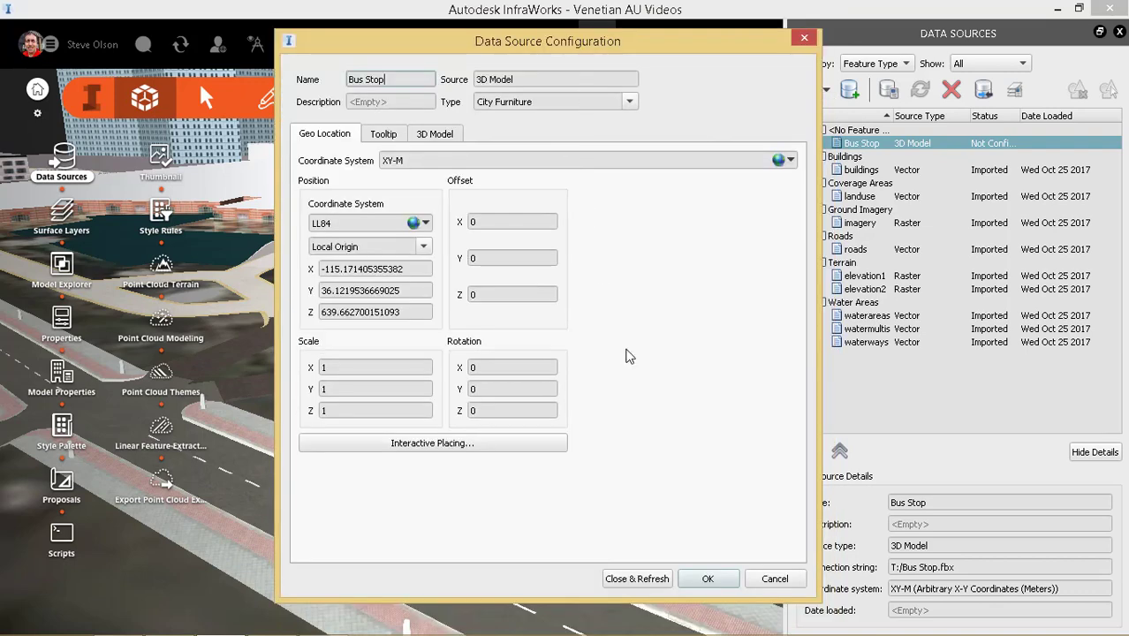
{"action": "left_click", "coordinate": [636, 579]}
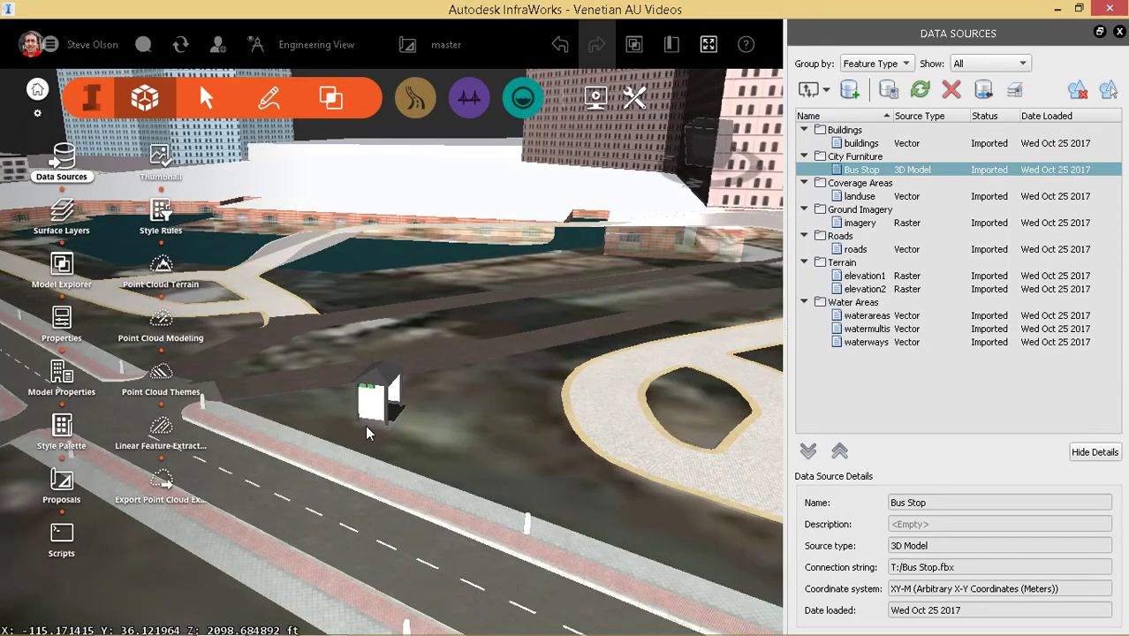
Rotate the placed bus stop about its vertical axis so its open side faces the road, and deselect it.
{"action": "scroll", "coordinate": [369, 424], "scroll_direction": "up", "scroll_amount": 3}
{"action": "scroll", "coordinate": [368, 426], "scroll_direction": "up", "scroll_amount": 2}
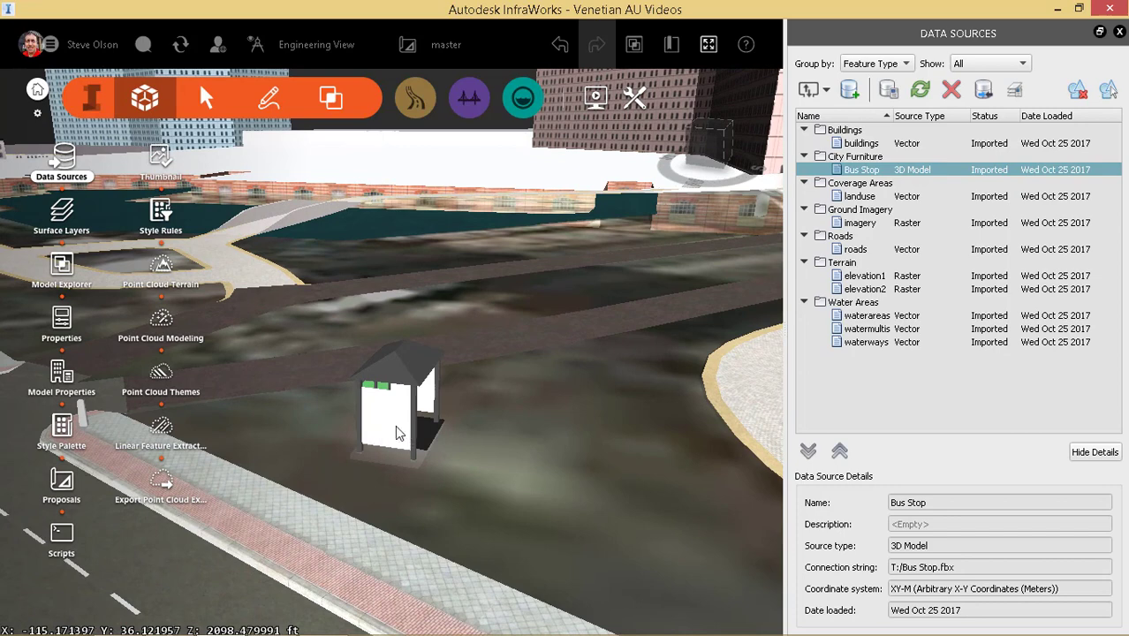
{"action": "left_click", "coordinate": [398, 432]}
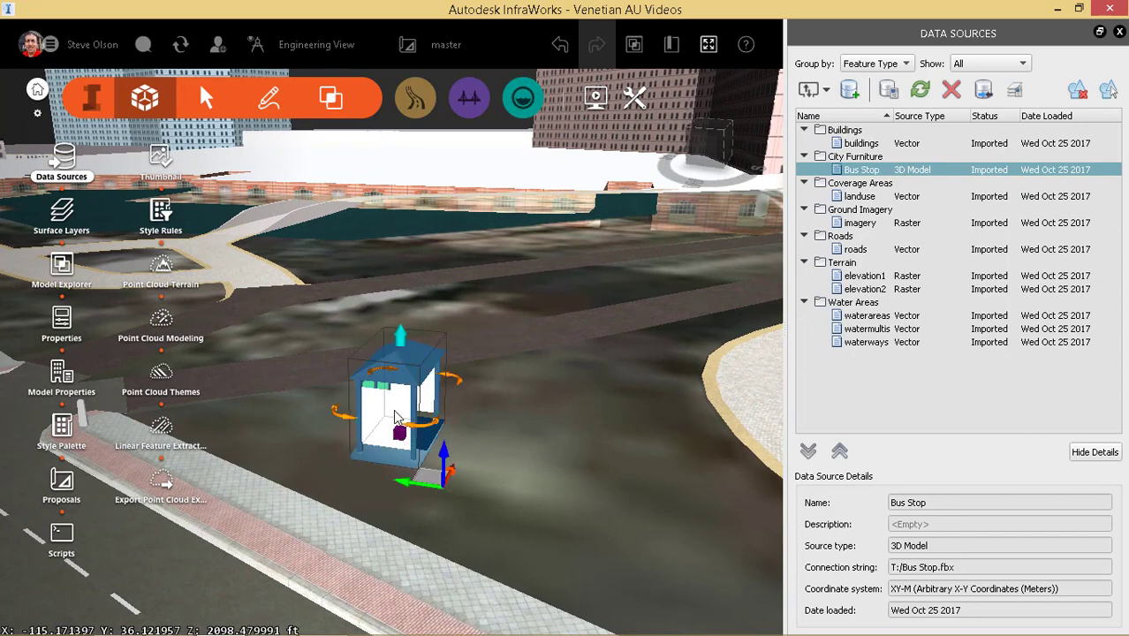
{"action": "left_click_drag", "start_coordinate": [409, 435], "coordinate": [255, 358]}
{"action": "middle_click_drag", "start_coordinate": [354, 459], "coordinate": [357, 542]}
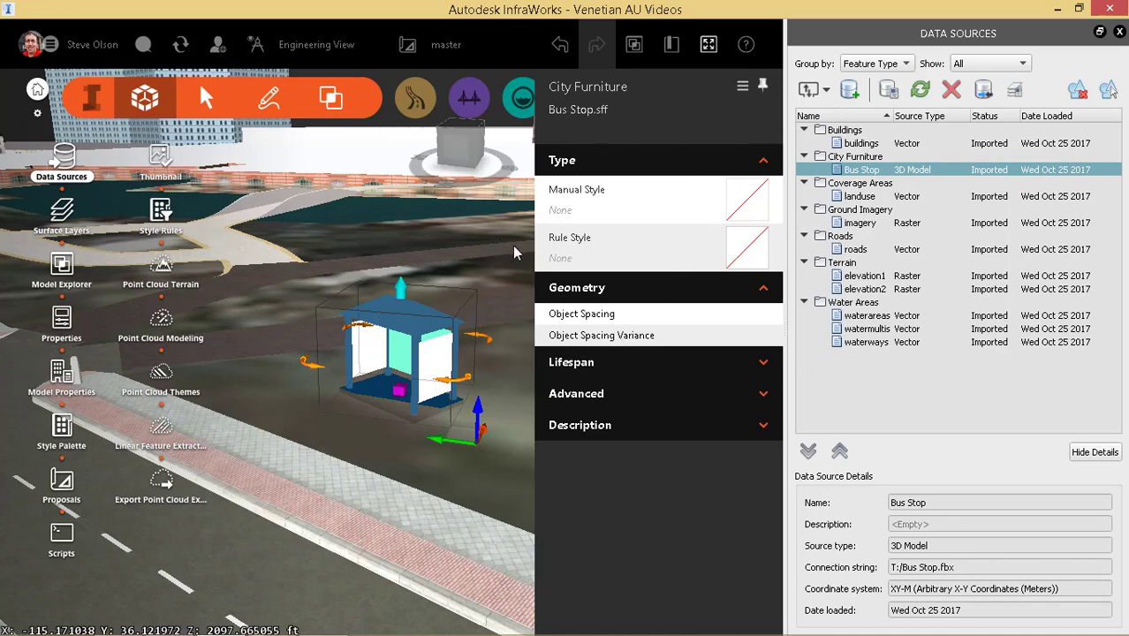
{"action": "left_click", "coordinate": [466, 231]}
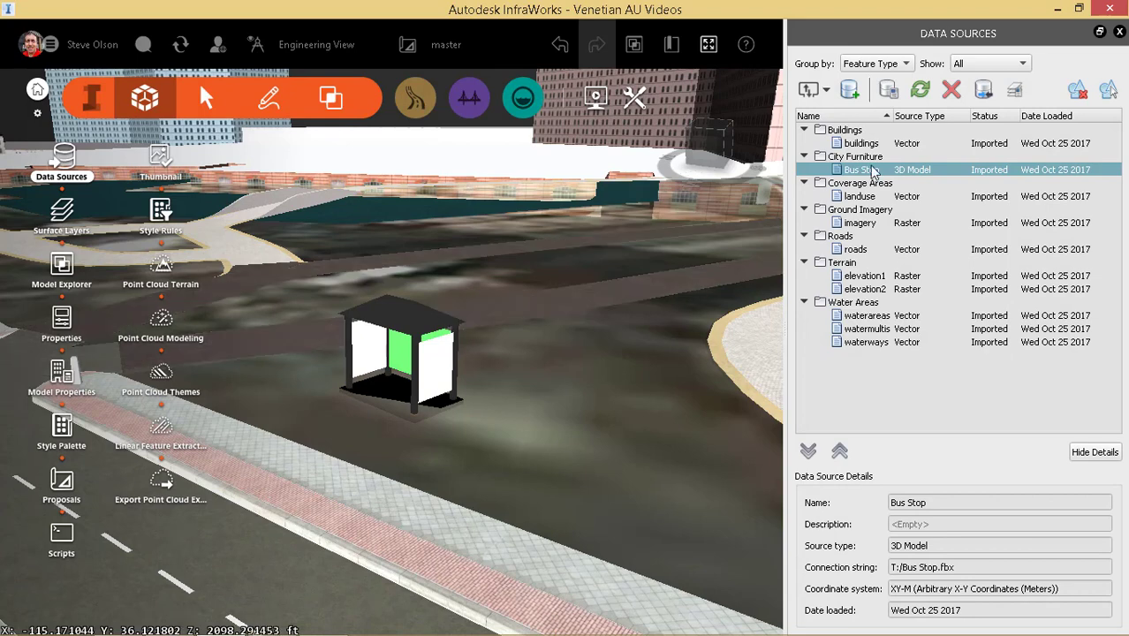
Add the Bench.fbx file from the ThawSpace0 (T:) drive as another 3D Model data source.
{"action": "left_click", "coordinate": [828, 91]}
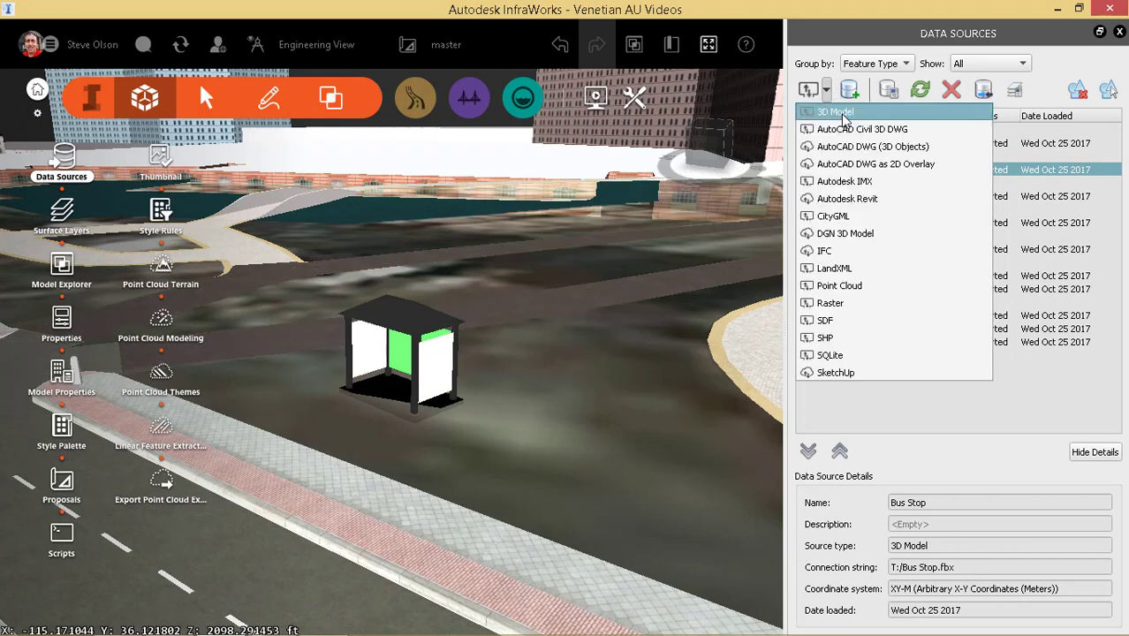
{"action": "left_click", "coordinate": [850, 112]}
{"action": "left_click", "coordinate": [191, 171]}
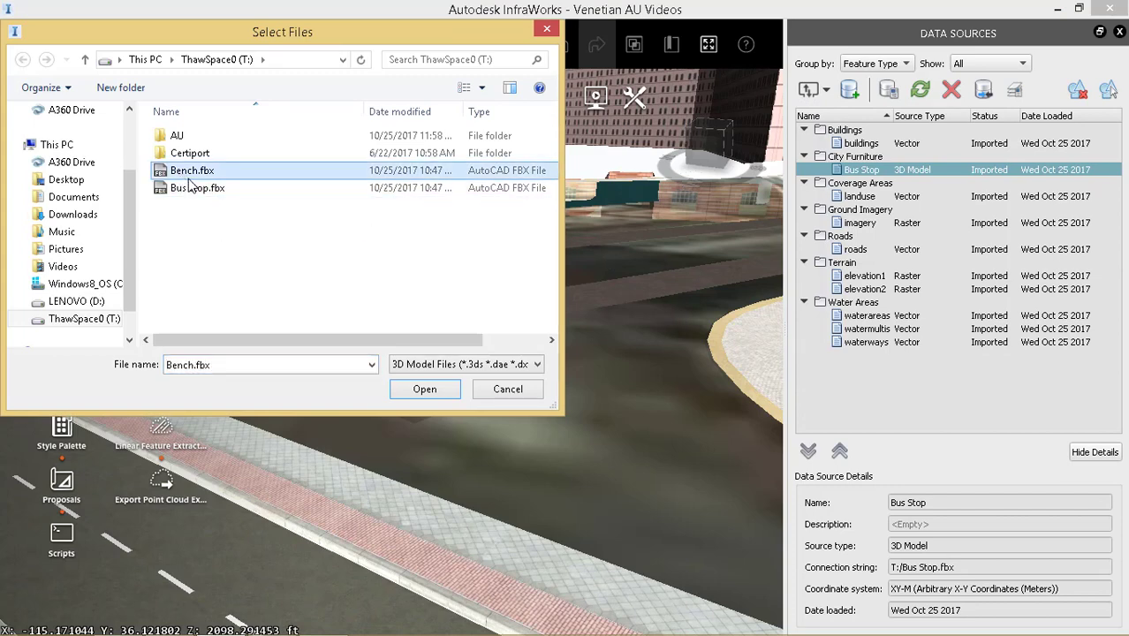
{"action": "left_click", "coordinate": [425, 390]}
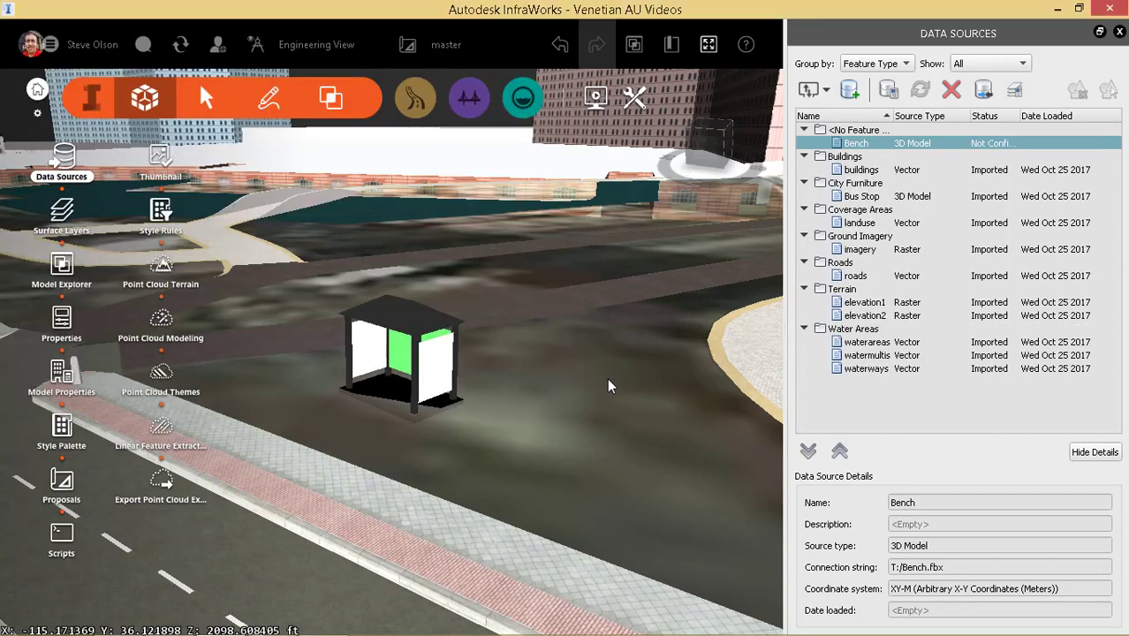
Open the configuration of the Bench data source and set its type to City Furniture.
{"action": "right_click", "coordinate": [866, 147]}
{"action": "left_click", "coordinate": [885, 150]}
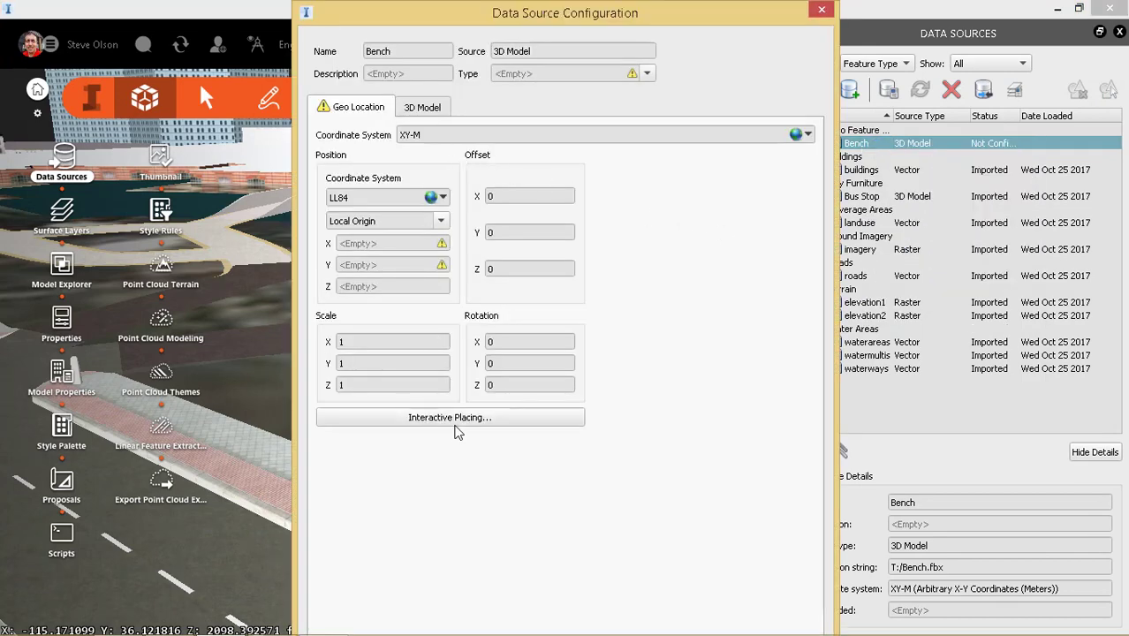
{"action": "left_click", "coordinate": [647, 73]}
{"action": "left_click", "coordinate": [541, 109]}
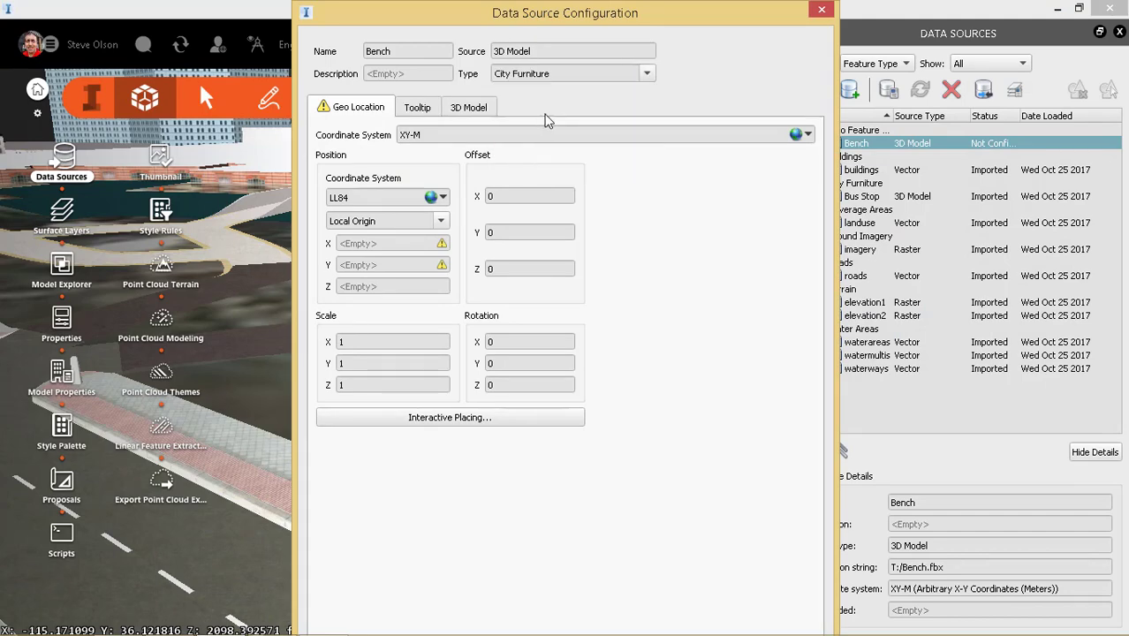
{"action": "left_click_drag", "start_coordinate": [555, 7], "coordinate": [551, 36]}
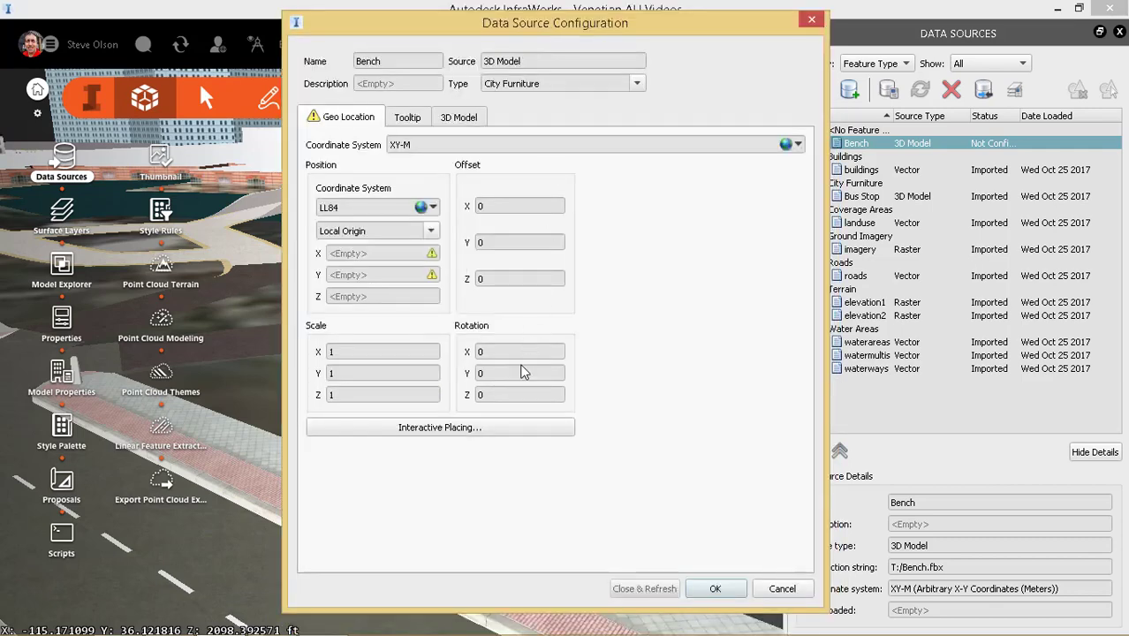
Place the Bench model interactively on the ground beside the bus stop and close its configuration with a refresh.
{"action": "left_click", "coordinate": [505, 429]}
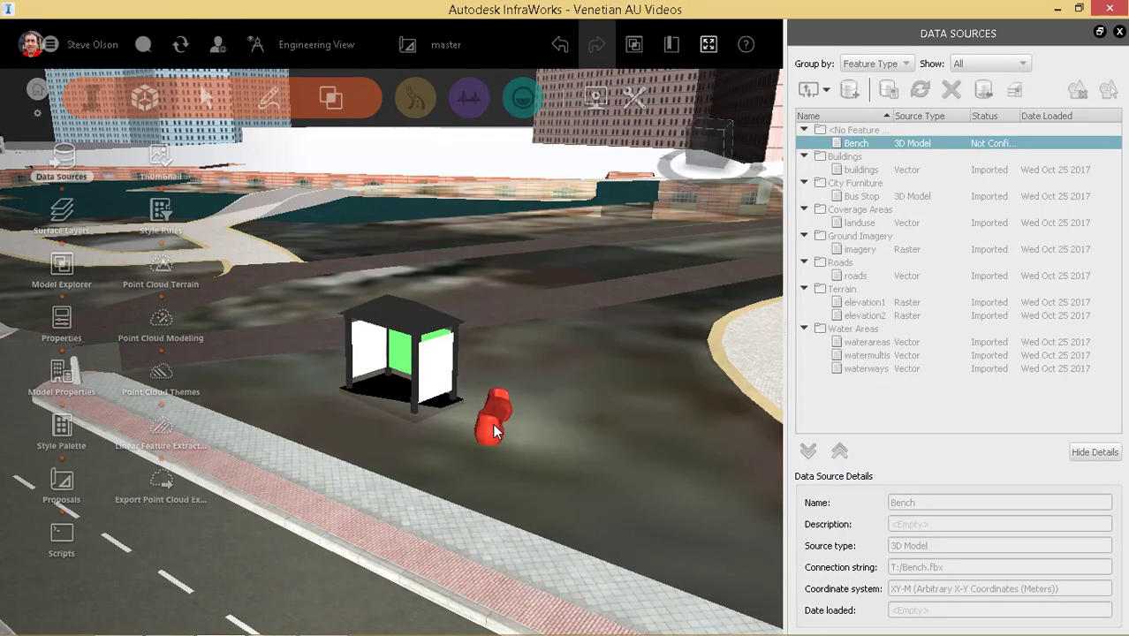
{"action": "left_click", "coordinate": [495, 429]}
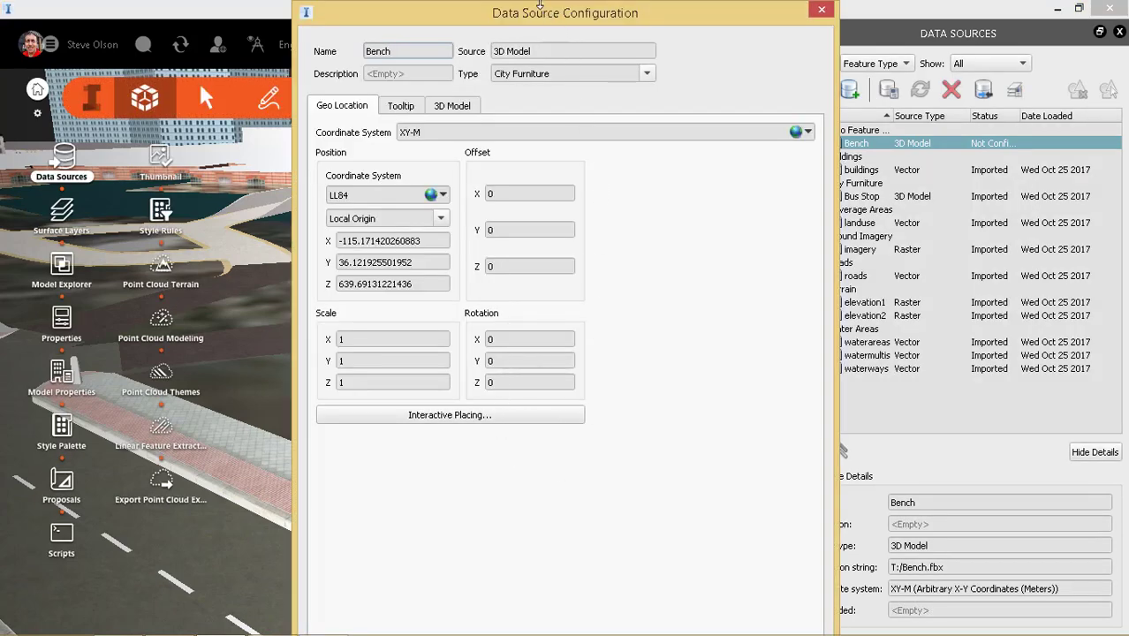
{"action": "left_click_drag", "start_coordinate": [539, 5], "coordinate": [540, 88]}
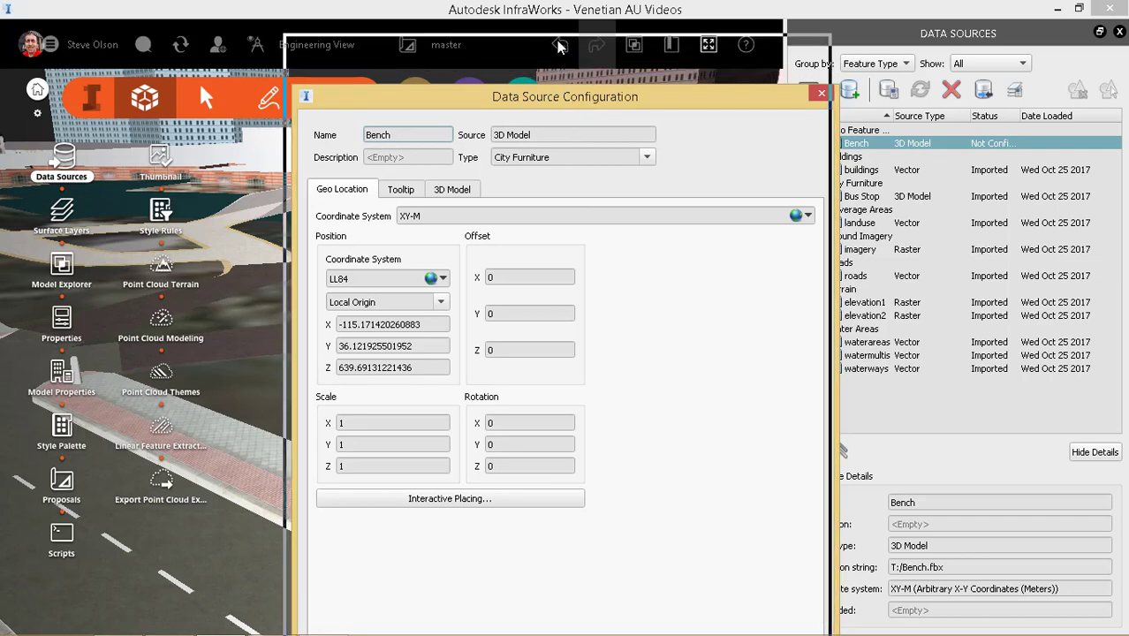
{"action": "left_click_drag", "start_coordinate": [561, 46], "coordinate": [560, 30]}
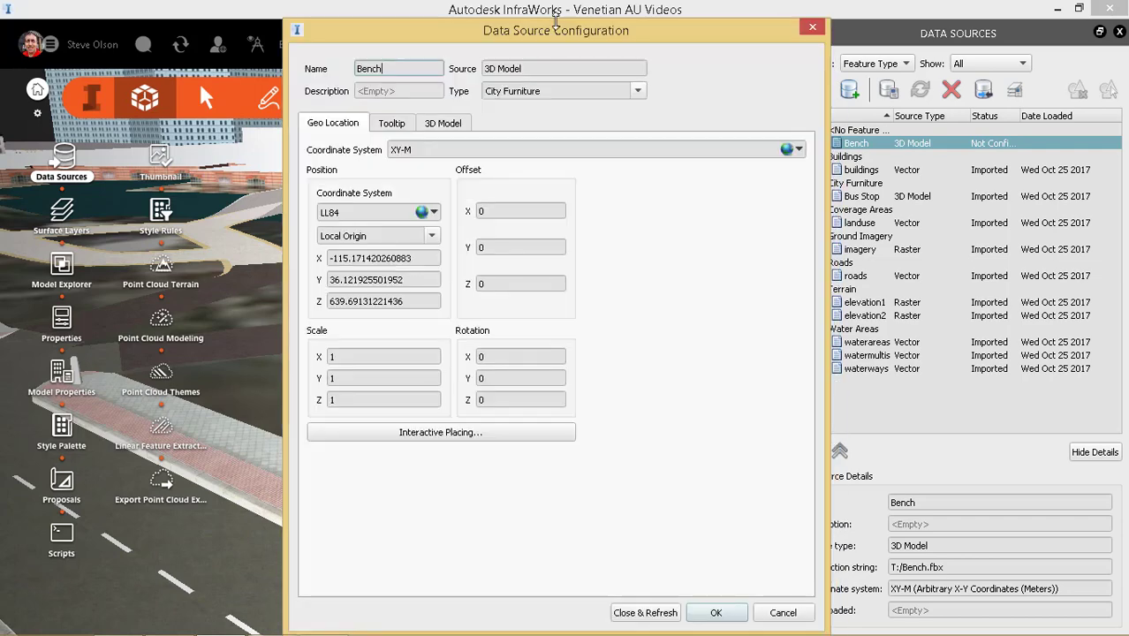
{"action": "left_click", "coordinate": [646, 613]}
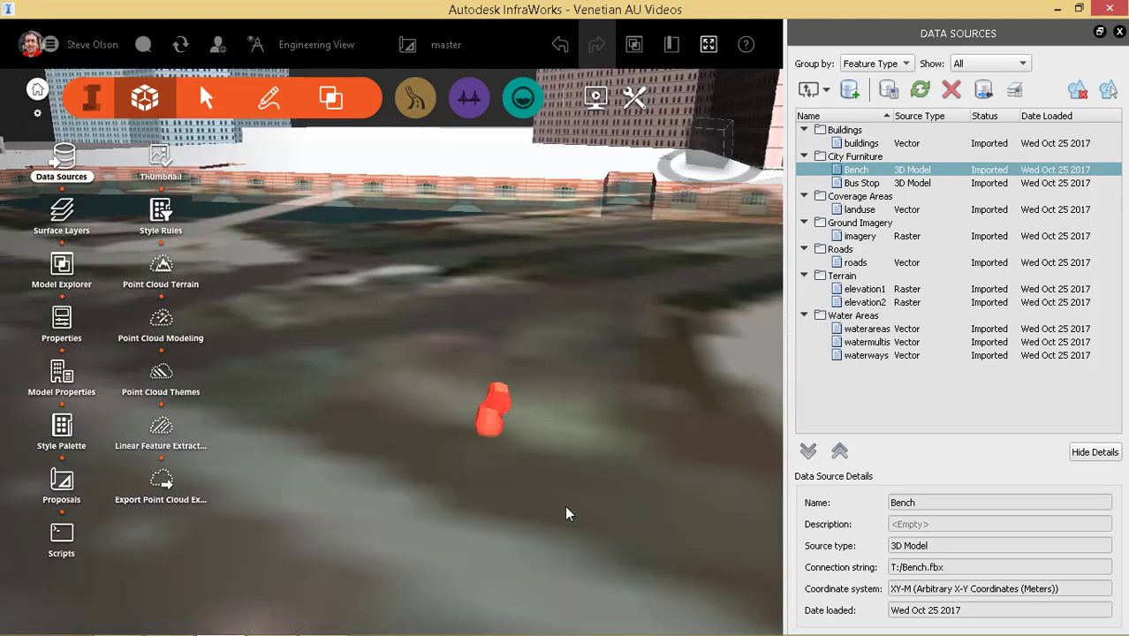
Rotate the imported bench about its vertical axis so it runs parallel to the road, and deselect it.
{"action": "left_click", "coordinate": [499, 424]}
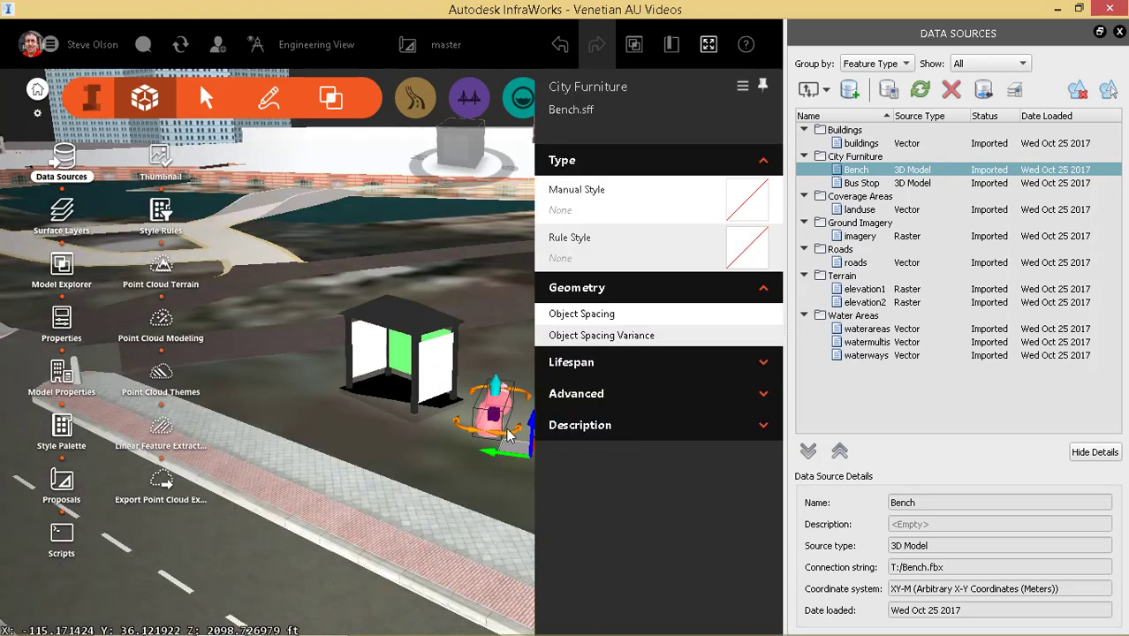
{"action": "mouse_move", "coordinate": [508, 437]}
{"action": "left_click_drag", "start_coordinate": [508, 435], "coordinate": [373, 385]}
{"action": "middle_click_drag", "start_coordinate": [353, 417], "coordinate": [277, 402]}
{"action": "left_click_drag", "start_coordinate": [324, 440], "coordinate": [329, 461]}
{"action": "key", "text": "Escape"}
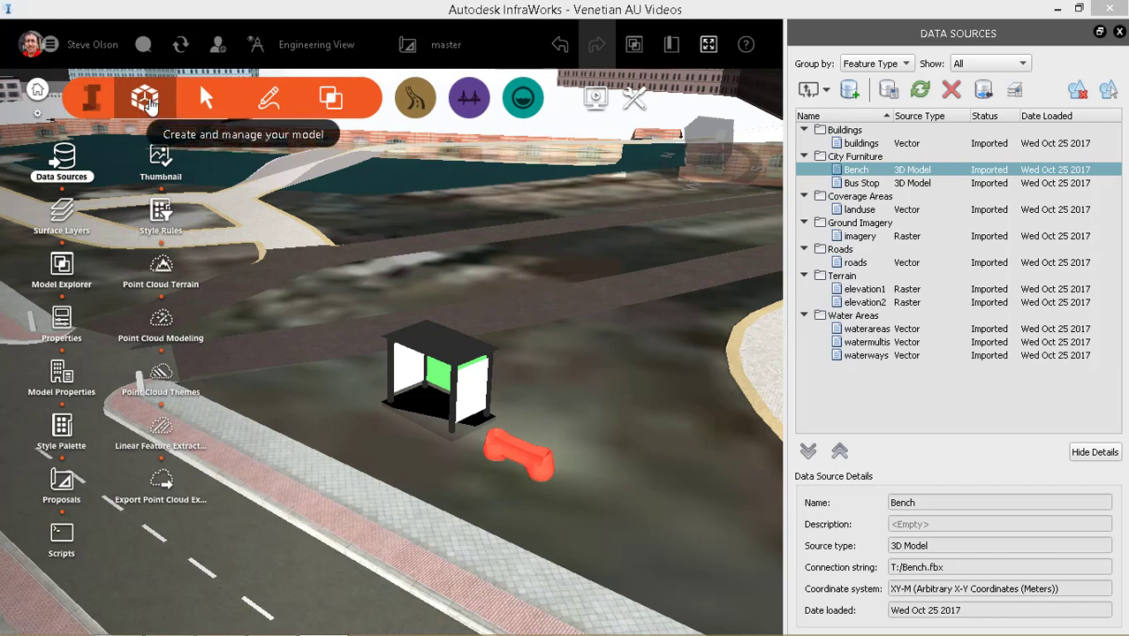
Open the Style Palette and display its 3D Model style catalogs.
{"action": "left_click", "coordinate": [62, 430]}
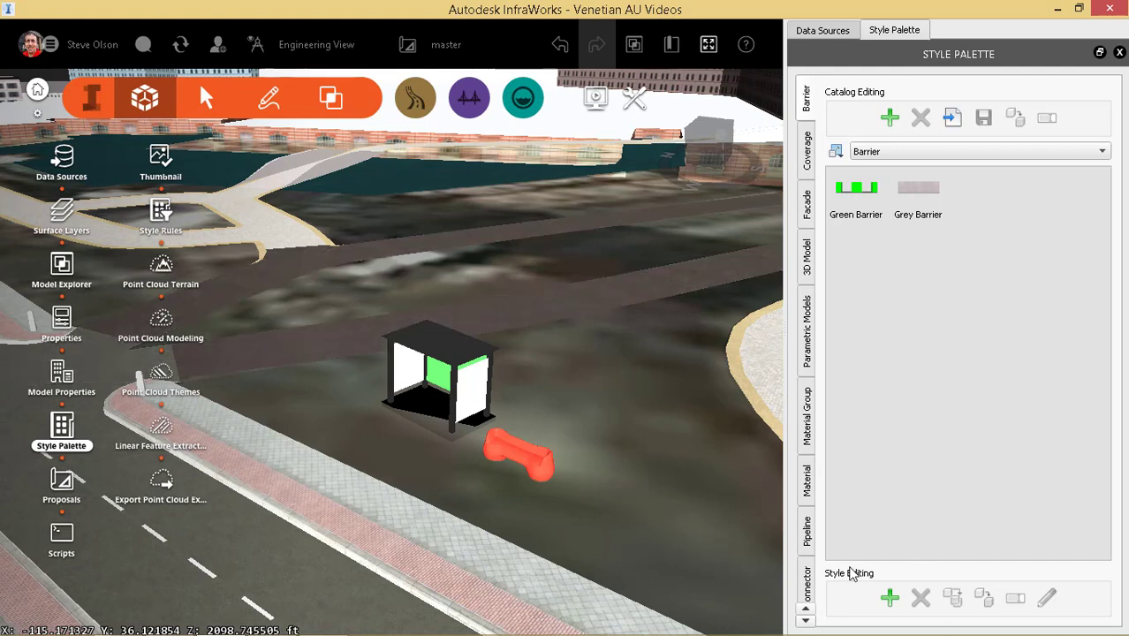
{"action": "left_click", "coordinate": [806, 622]}
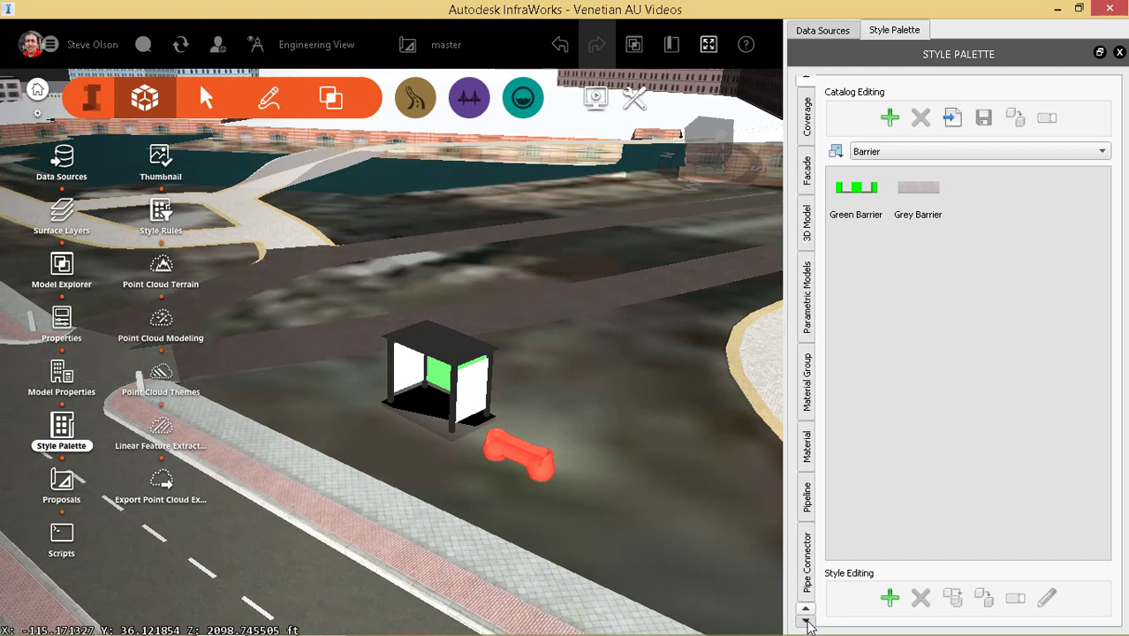
{"action": "left_click", "coordinate": [806, 622]}
{"action": "left_click", "coordinate": [806, 623]}
{"action": "left_click", "coordinate": [806, 622]}
{"action": "left_click", "coordinate": [806, 622]}
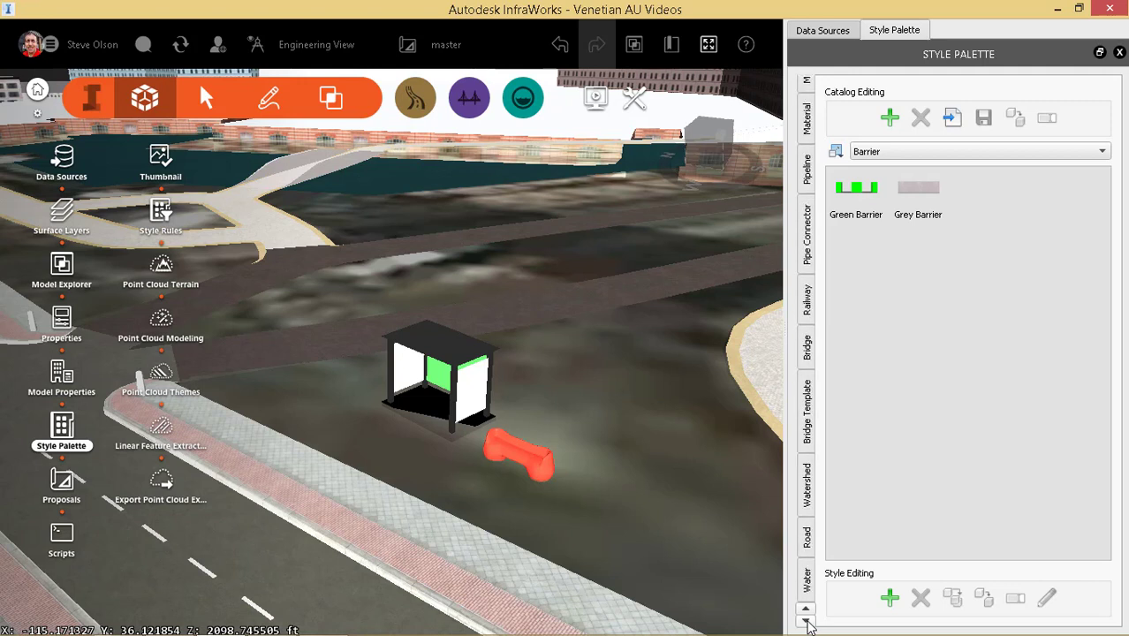
{"action": "left_click", "coordinate": [806, 622]}
{"action": "left_click", "coordinate": [806, 622]}
{"action": "left_click", "coordinate": [806, 622]}
{"action": "left_click", "coordinate": [806, 618]}
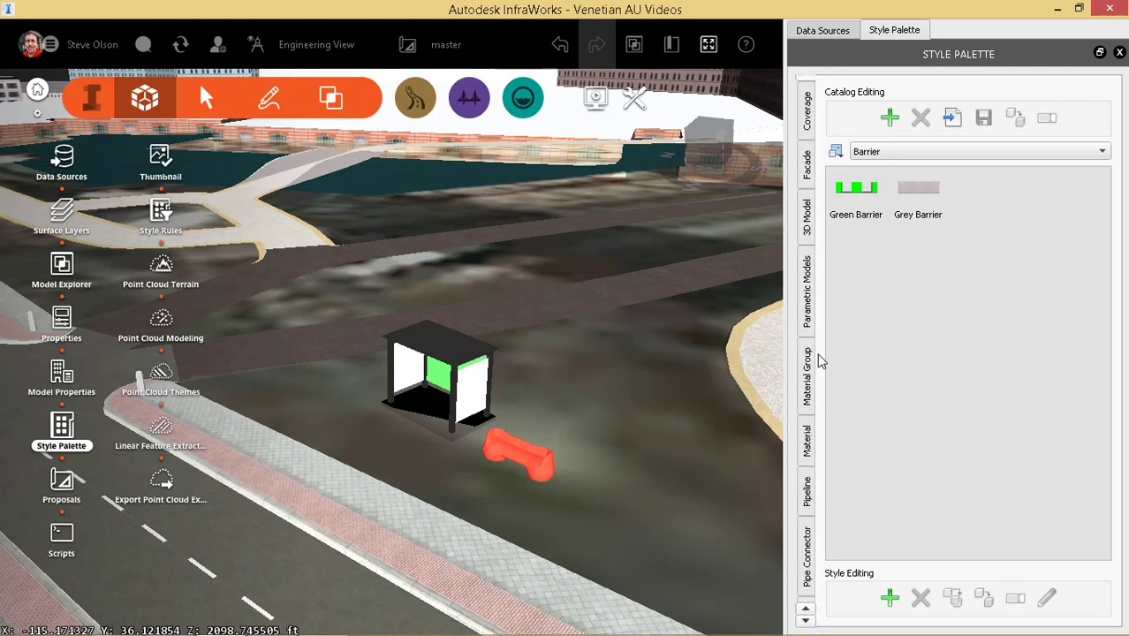
{"action": "left_click", "coordinate": [807, 212]}
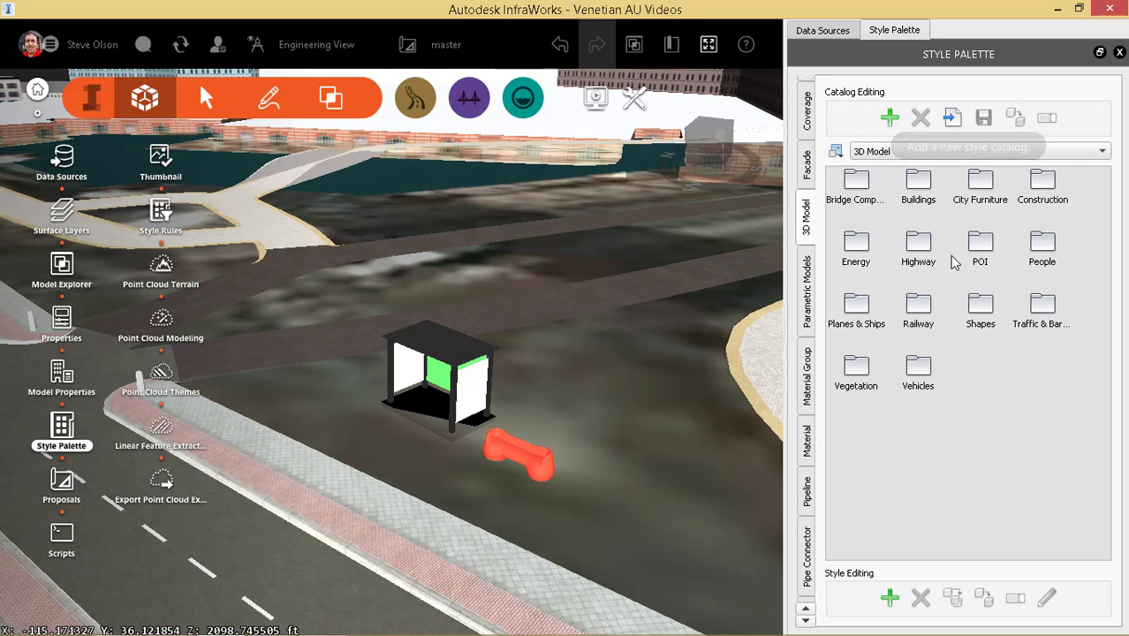
Add a new 3D Model style catalog named Custom Models.
{"action": "left_click", "coordinate": [888, 126]}
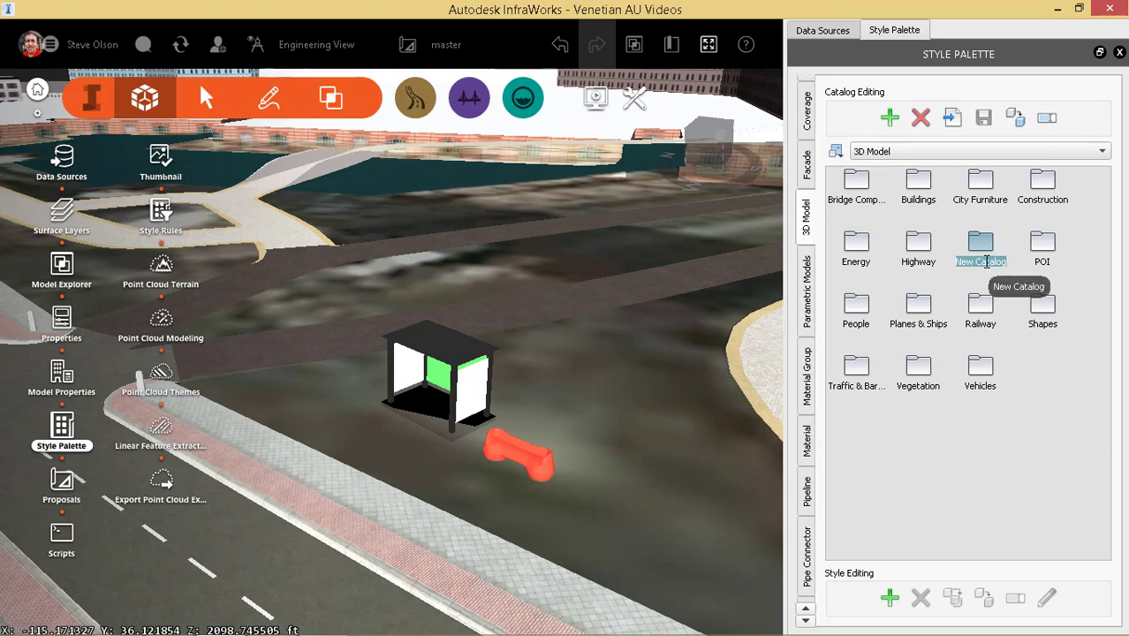
{"action": "key", "text": "BackSpace"}
{"action": "type", "text": "CustomMOd"}
{"action": "key", "text": "BackSpace"}
{"action": "key", "text": "BackSpace"}
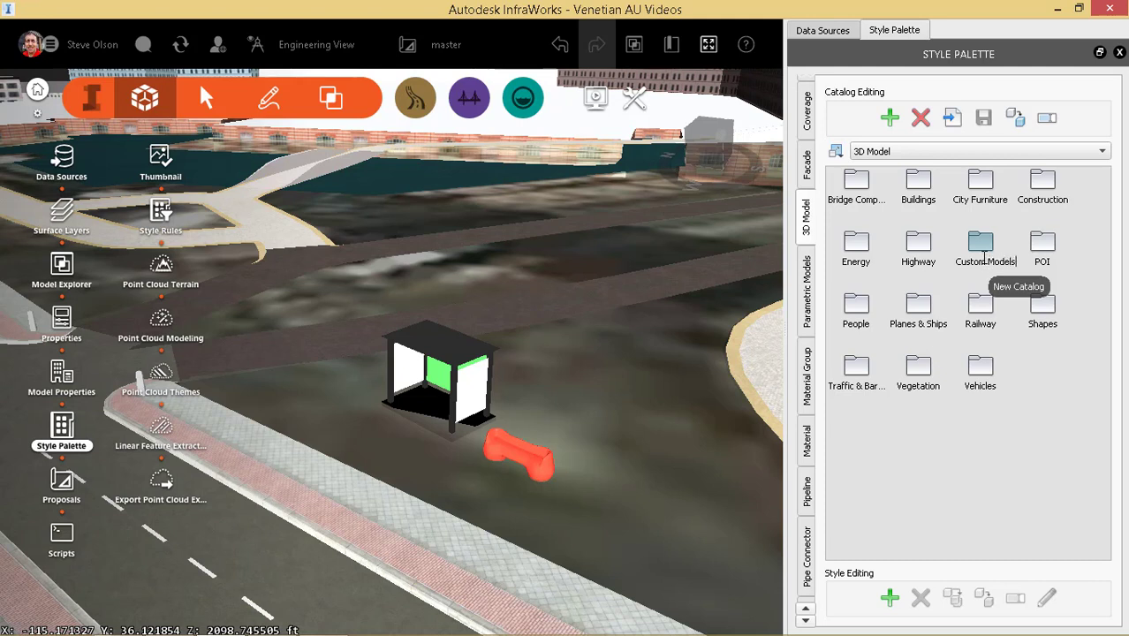
{"action": "left_click", "coordinate": [1010, 338]}
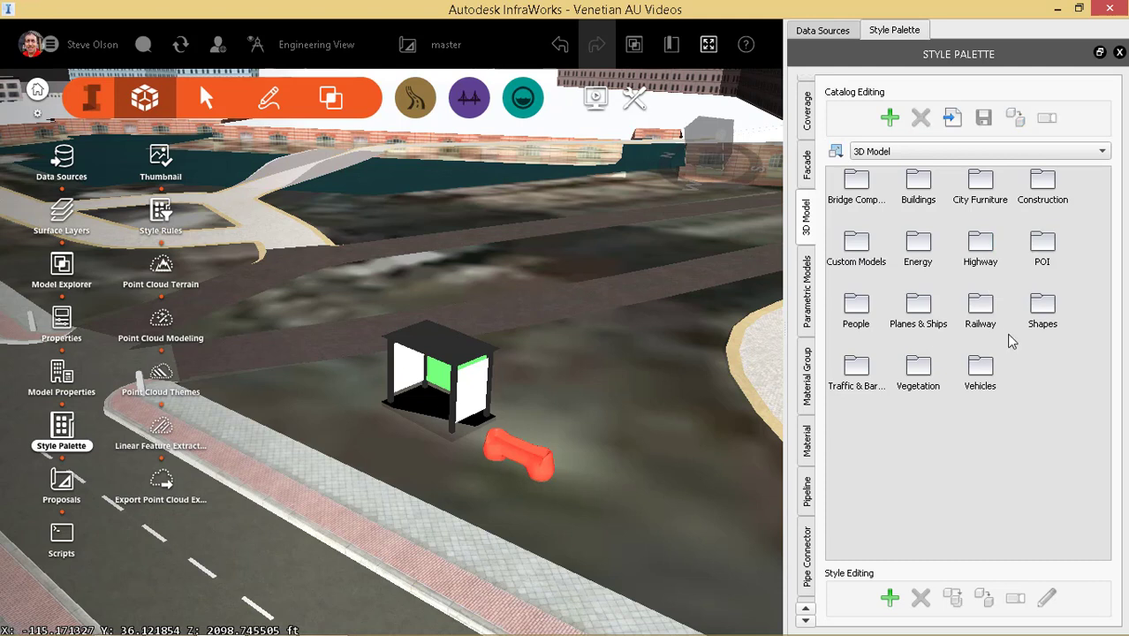
Define a new 3D model style from T:/Bench.fbx in the Custom Models catalog and name it Concept Bench.
{"action": "double_click", "coordinate": [858, 244]}
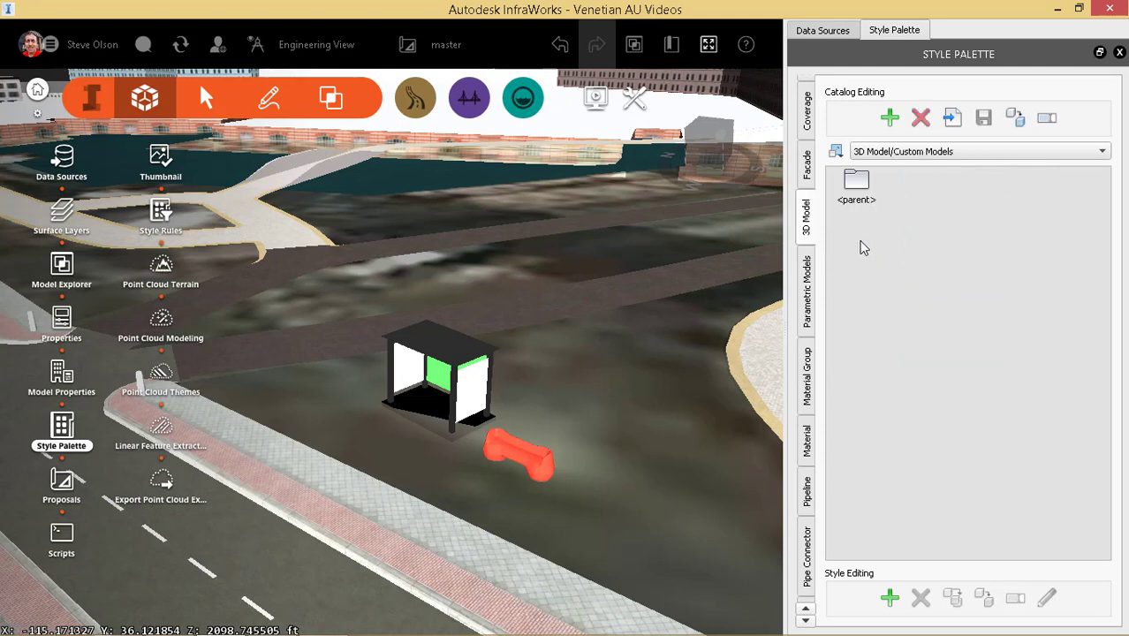
{"action": "left_click", "coordinate": [891, 599]}
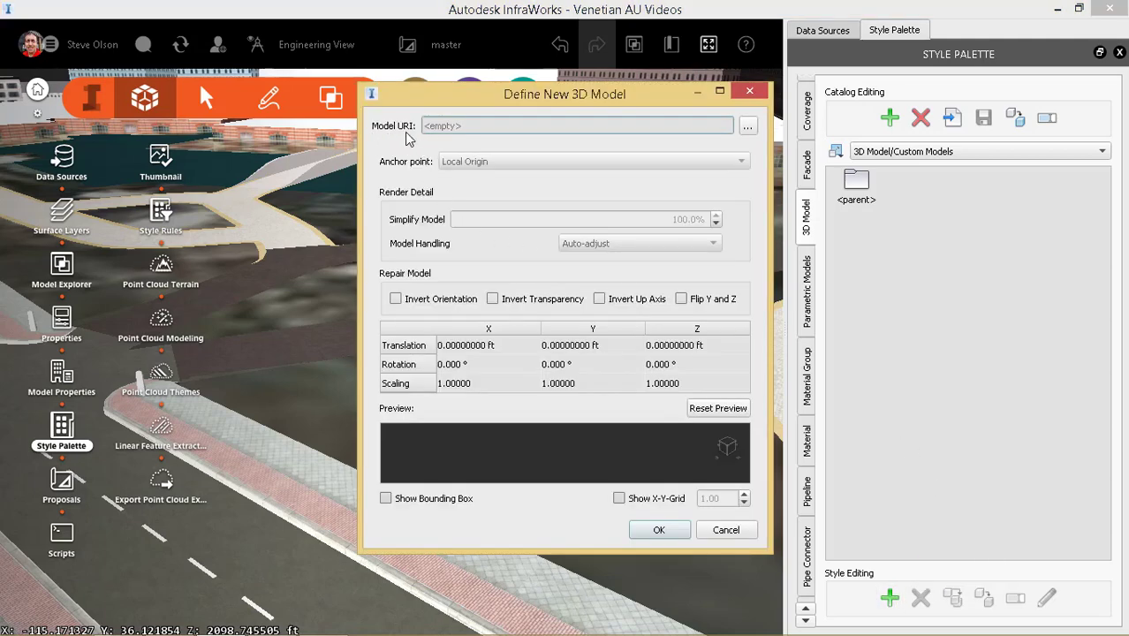
{"action": "left_click", "coordinate": [747, 127]}
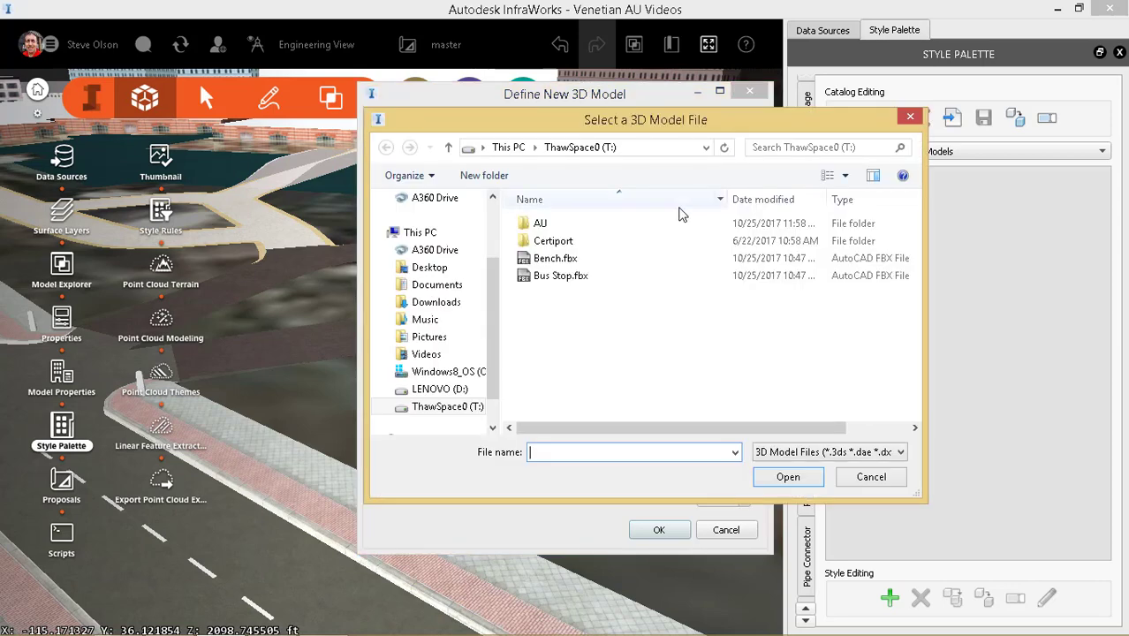
{"action": "left_click", "coordinate": [583, 261]}
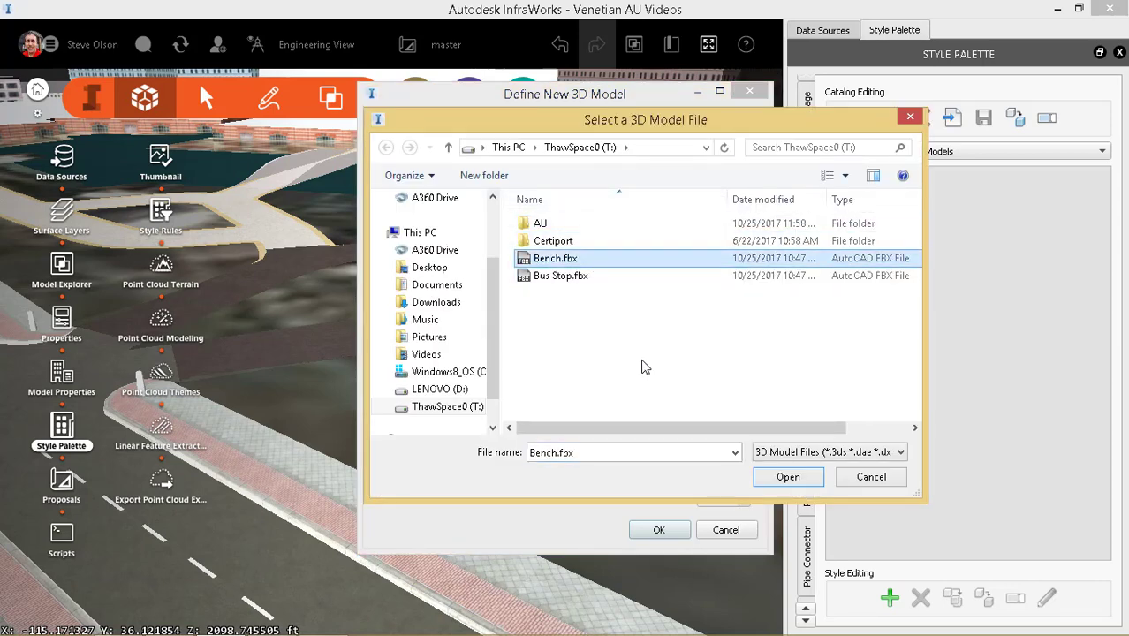
{"action": "left_click", "coordinate": [786, 477]}
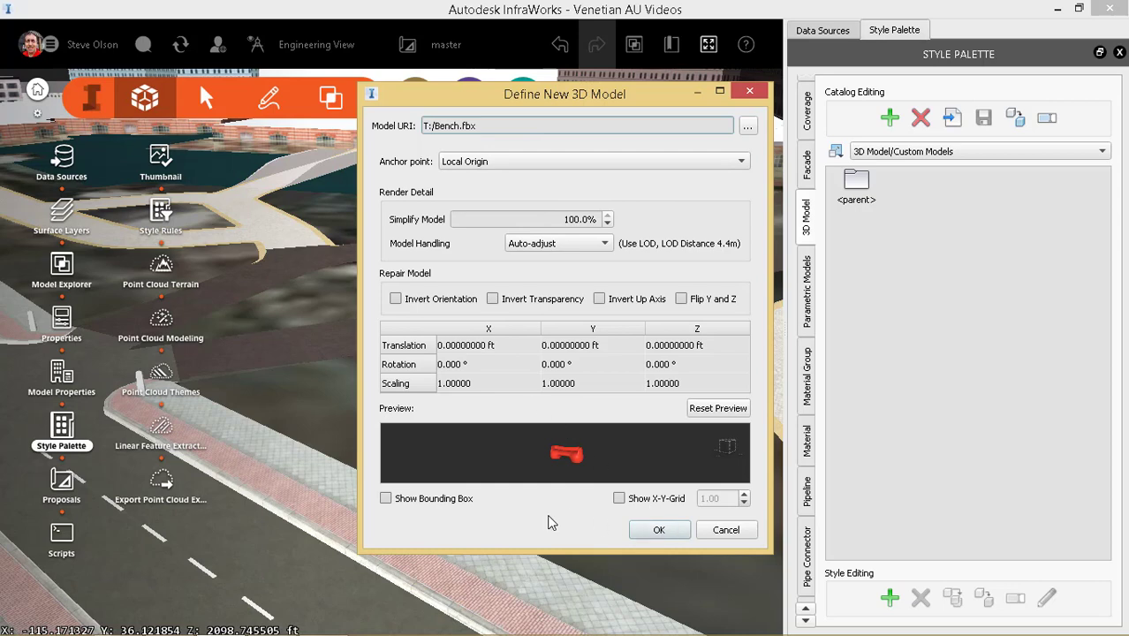
{"action": "left_click", "coordinate": [663, 530]}
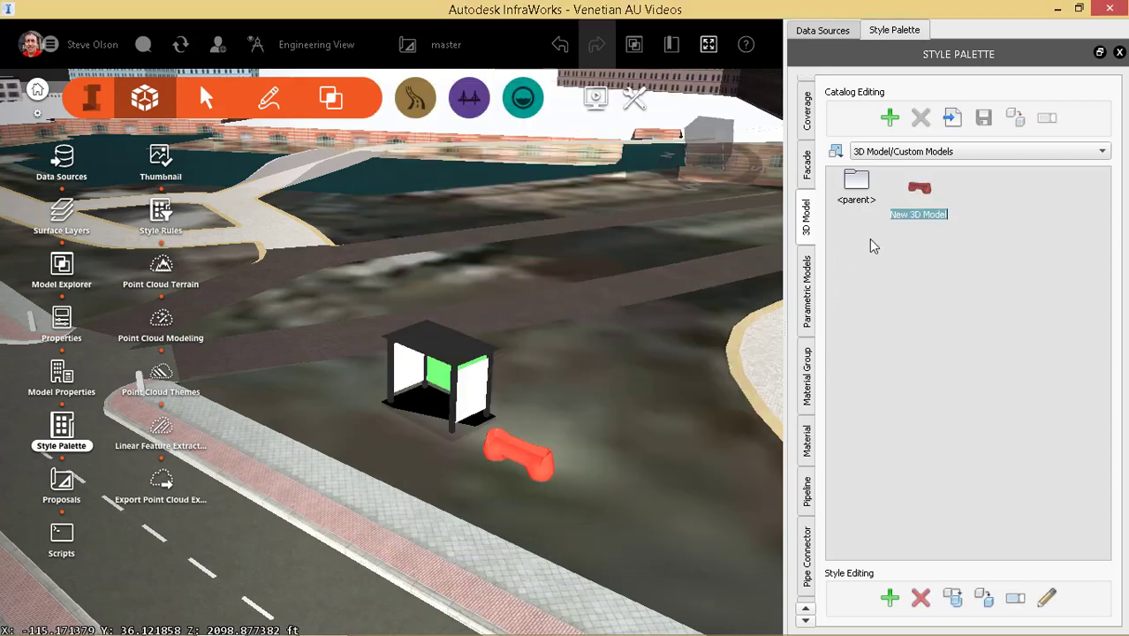
{"action": "type", "text": "Concept Bench"}
{"action": "key", "text": "Return"}
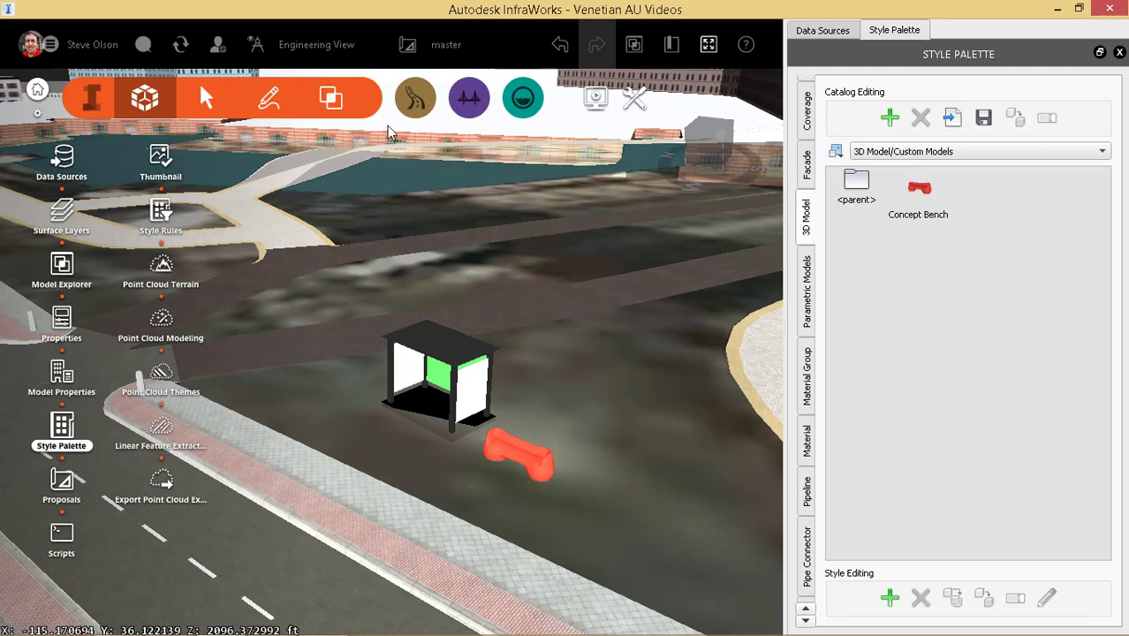
Start drawing City Furniture with the Concept Bench style, filtering the draw styles by "concep".
{"action": "left_click", "coordinate": [270, 100]}
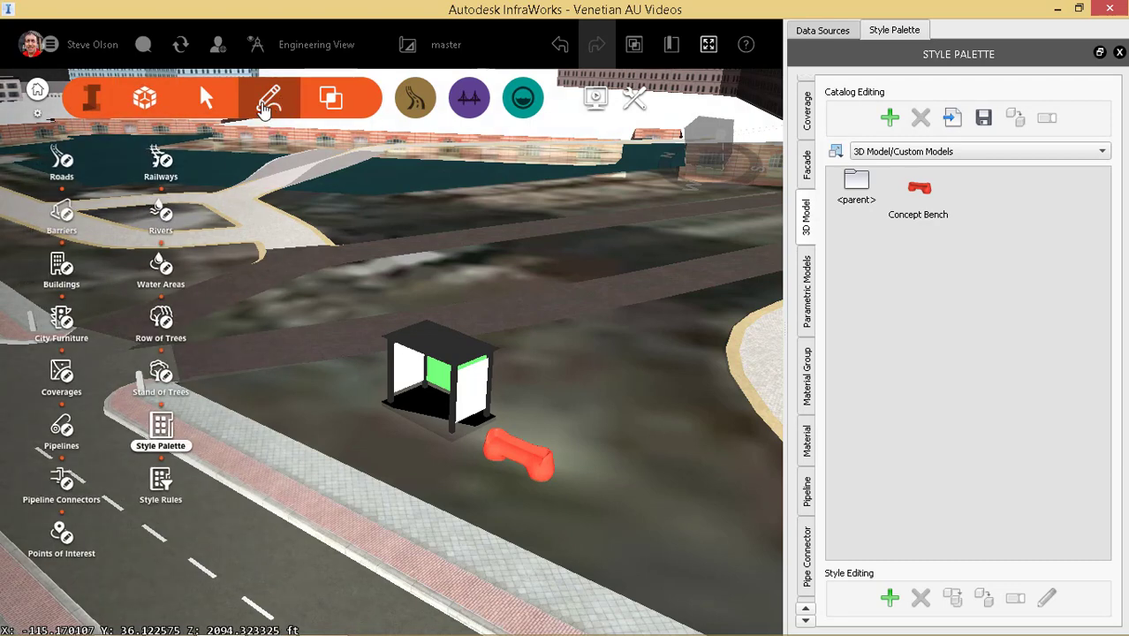
{"action": "left_click", "coordinate": [61, 320]}
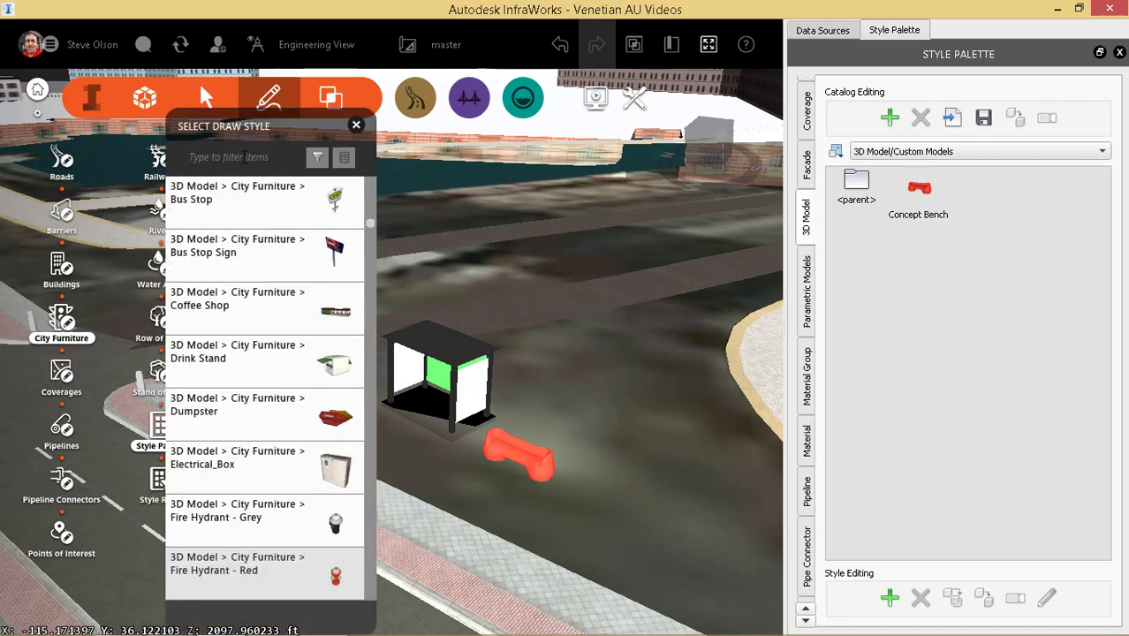
{"action": "left_click", "coordinate": [244, 156]}
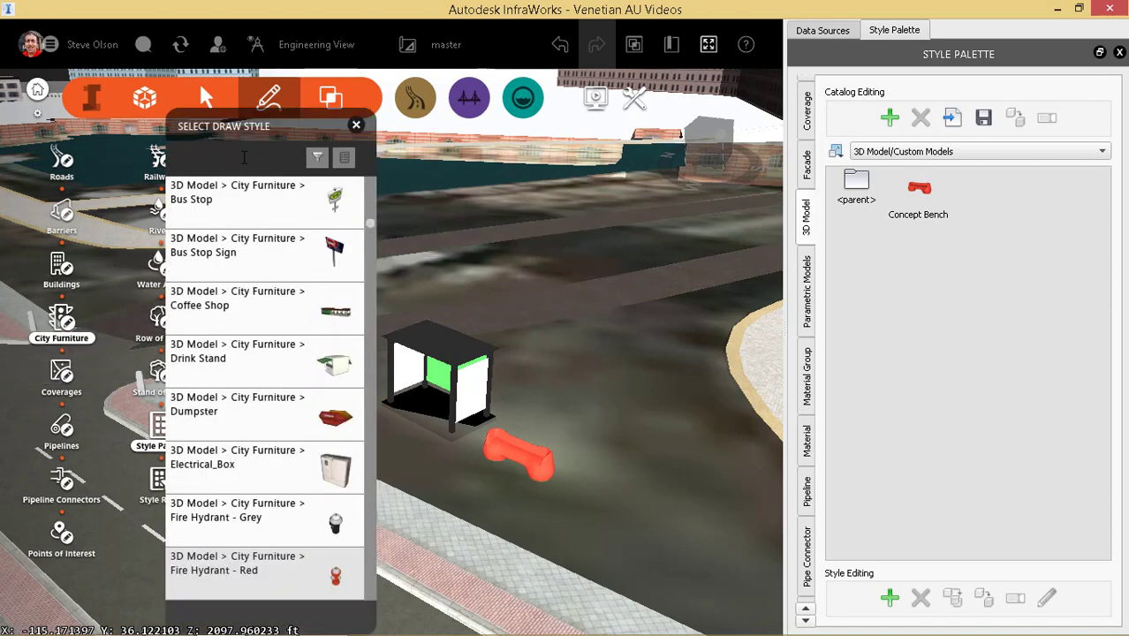
{"action": "type", "text": "conc"}
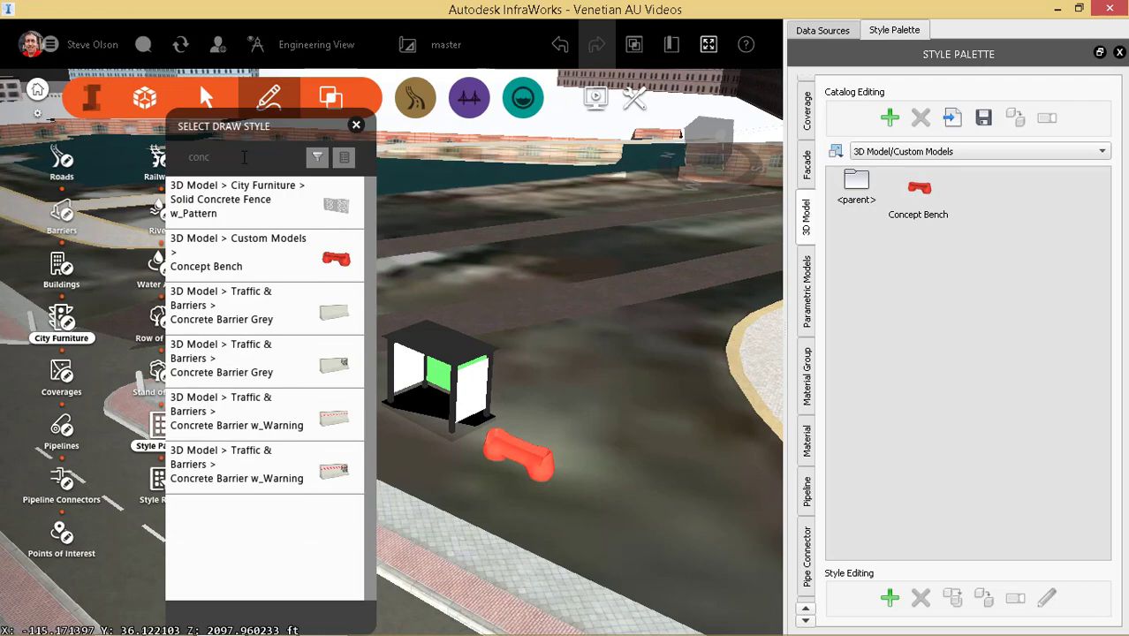
{"action": "type", "text": "ep"}
{"action": "left_click", "coordinate": [258, 201]}
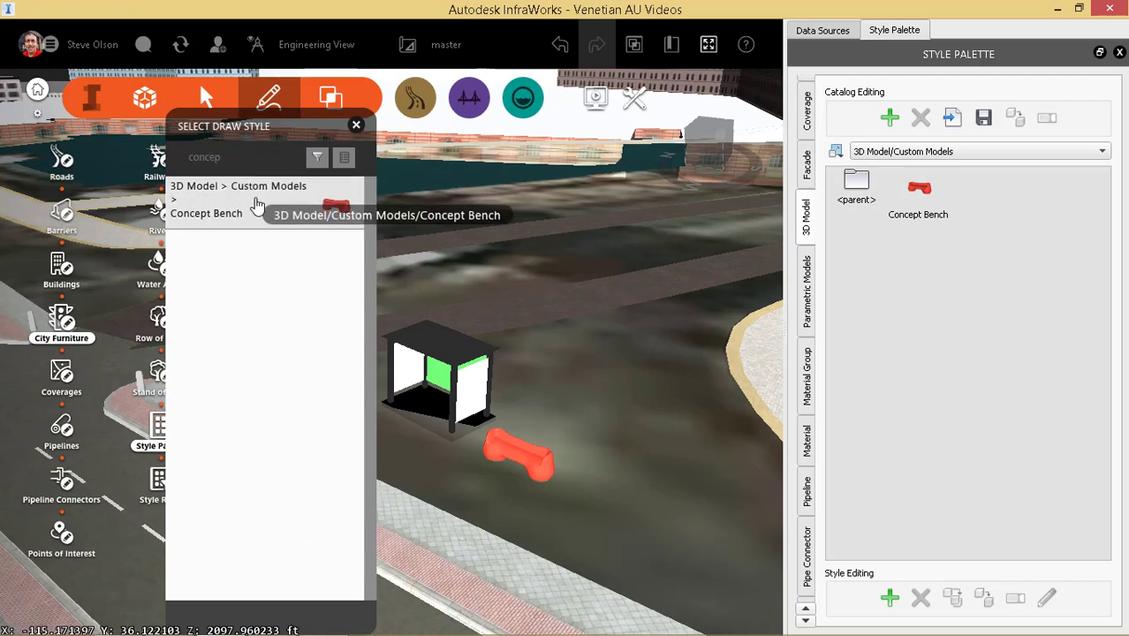
Place a Concept Bench on the strip of ground between the walkway and the water.
{"action": "scroll", "coordinate": [518, 269], "scroll_direction": "up", "scroll_amount": 1}
{"action": "scroll", "coordinate": [518, 269], "scroll_direction": "down", "scroll_amount": 5}
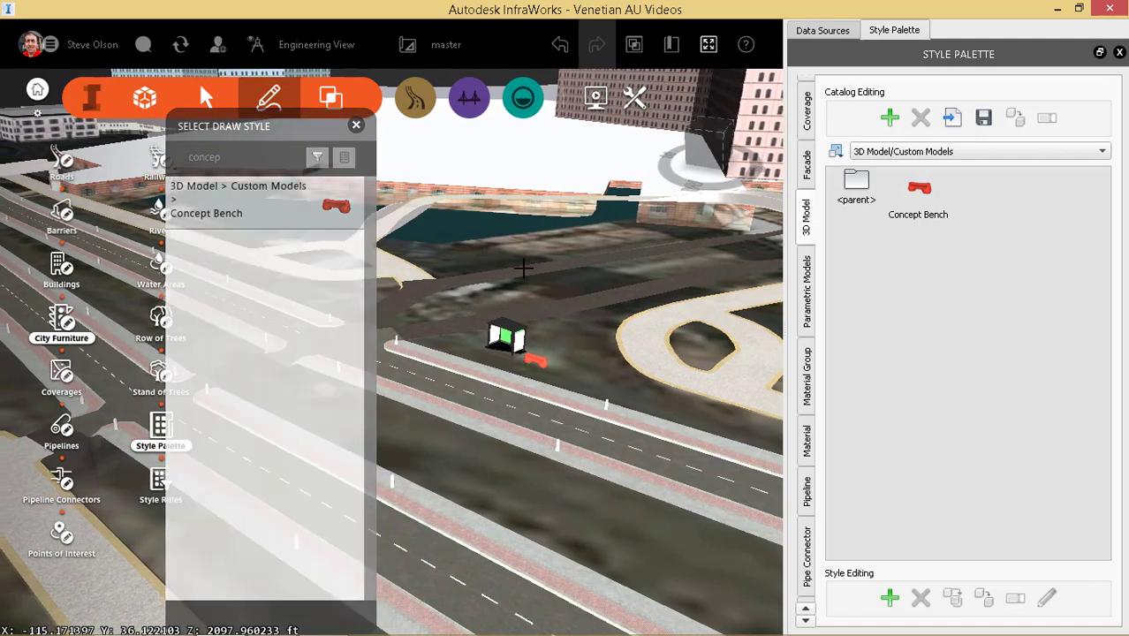
{"action": "scroll", "coordinate": [521, 270], "scroll_direction": "down", "scroll_amount": 3}
{"action": "middle_click_drag", "start_coordinate": [522, 378], "coordinate": [689, 433]}
{"action": "middle_click_drag", "start_coordinate": [580, 388], "coordinate": [602, 501]}
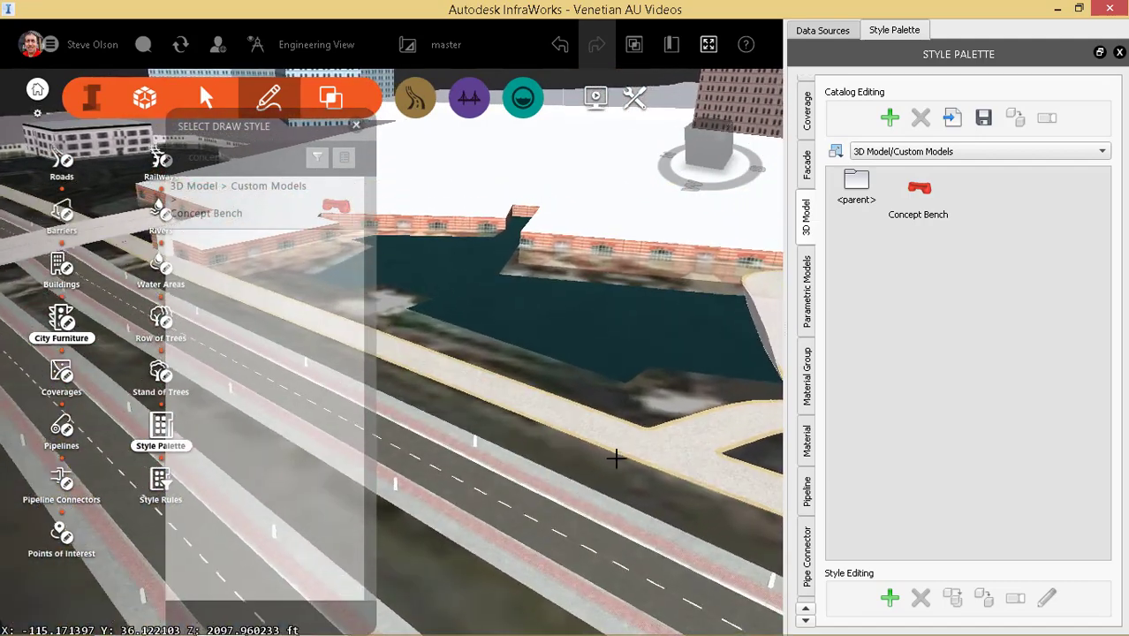
{"action": "double_click", "coordinate": [587, 417]}
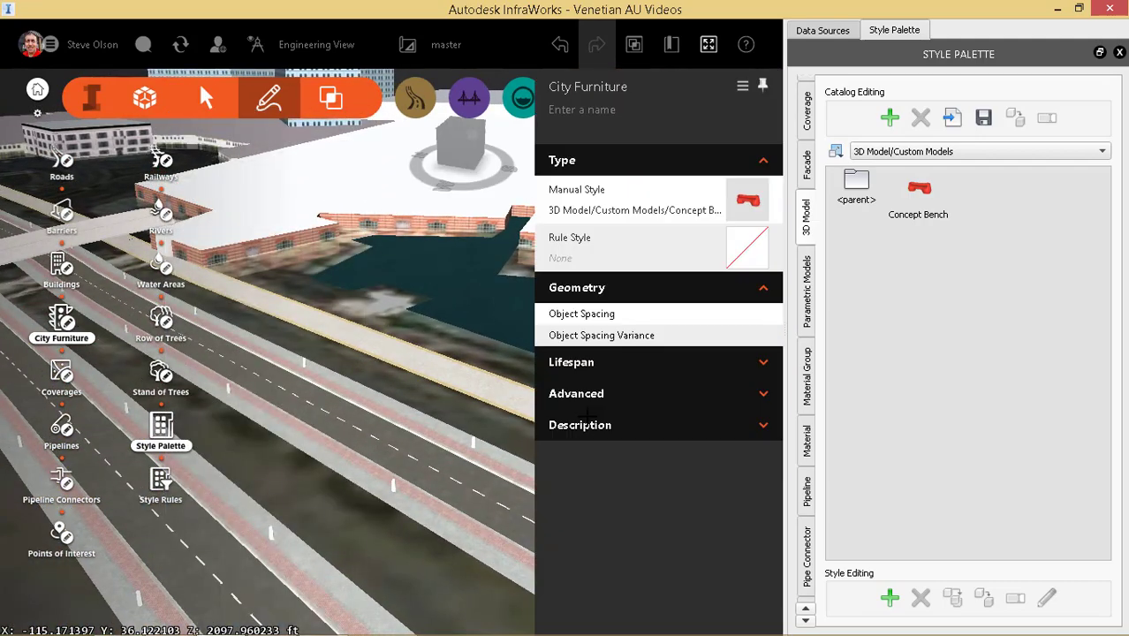
Rotate the new Concept Bench near the water about its vertical axis and deselect it.
{"action": "middle_click_drag", "start_coordinate": [449, 372], "coordinate": [175, 354]}
{"action": "scroll", "coordinate": [324, 382], "scroll_direction": "up", "scroll_amount": 5}
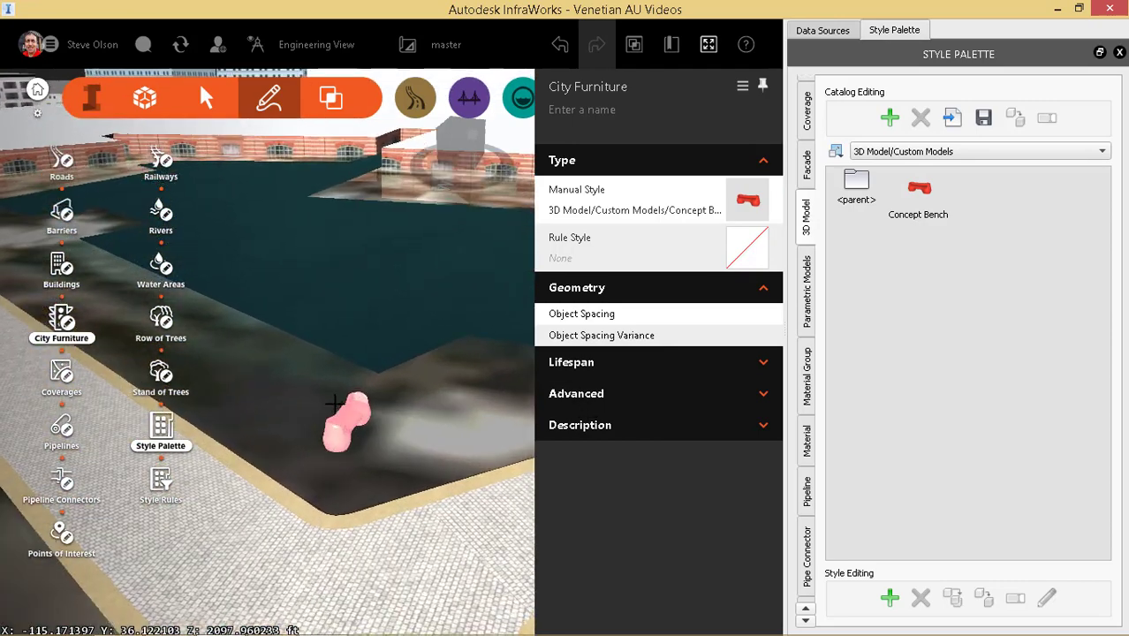
{"action": "left_click", "coordinate": [344, 414]}
{"action": "key", "text": "Escape"}
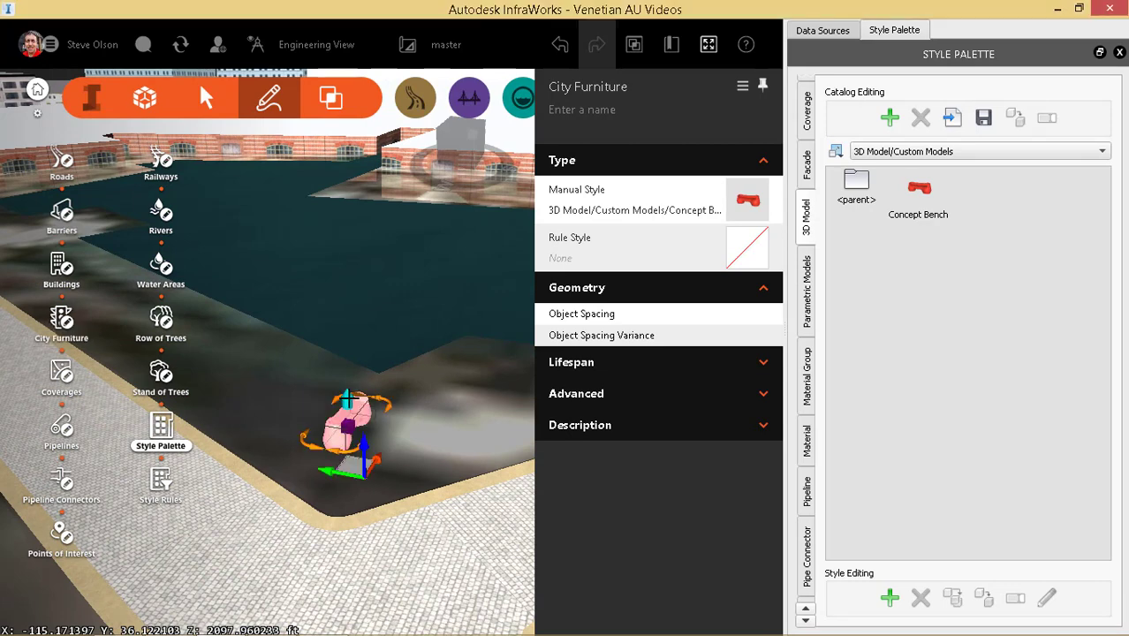
{"action": "key", "text": "Escape"}
{"action": "left_click", "coordinate": [347, 417]}
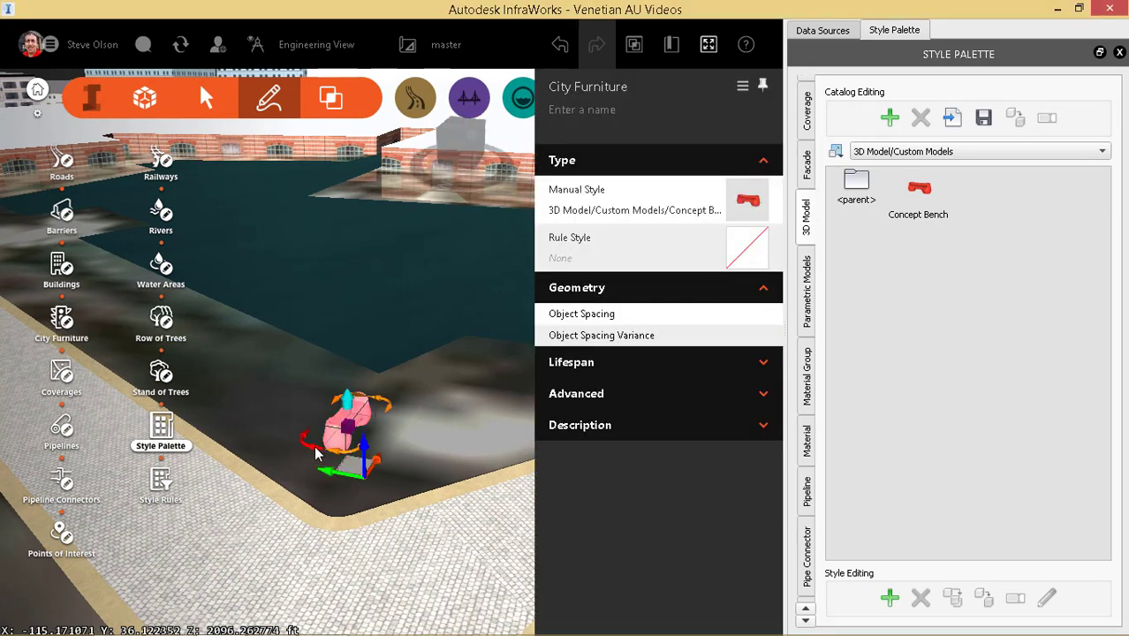
{"action": "mouse_move", "coordinate": [351, 454]}
{"action": "left_click_drag", "start_coordinate": [351, 454], "coordinate": [235, 354]}
{"action": "left_click", "coordinate": [235, 354]}
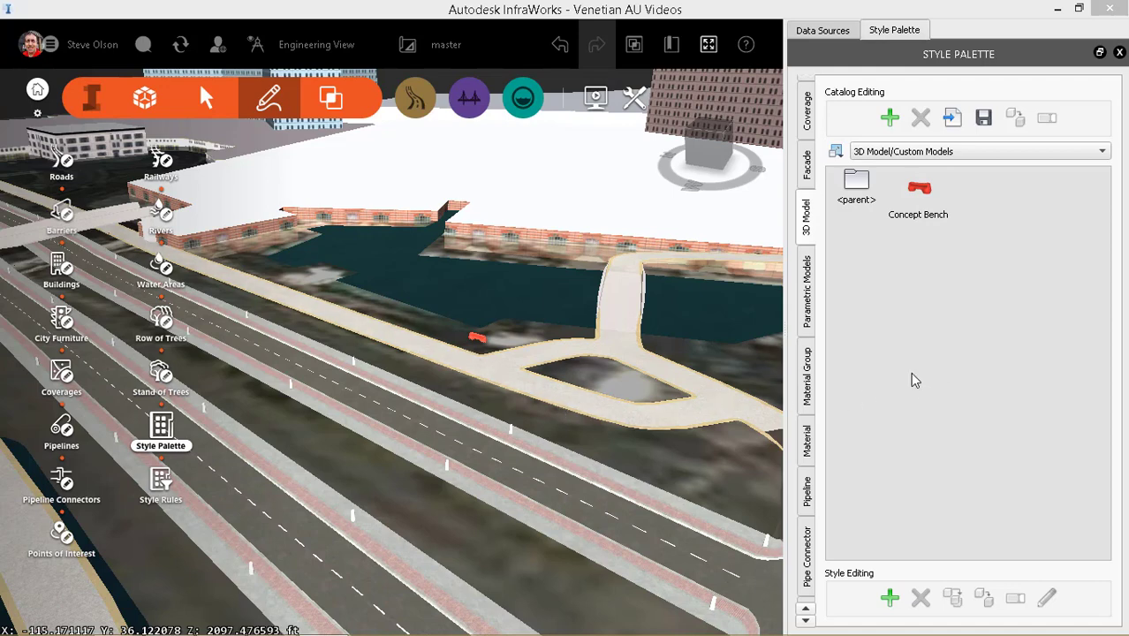
Export the Custom Models style catalog to the Desktop as 3D Model_Custom Models.styles.json.
{"action": "left_click", "coordinate": [985, 124]}
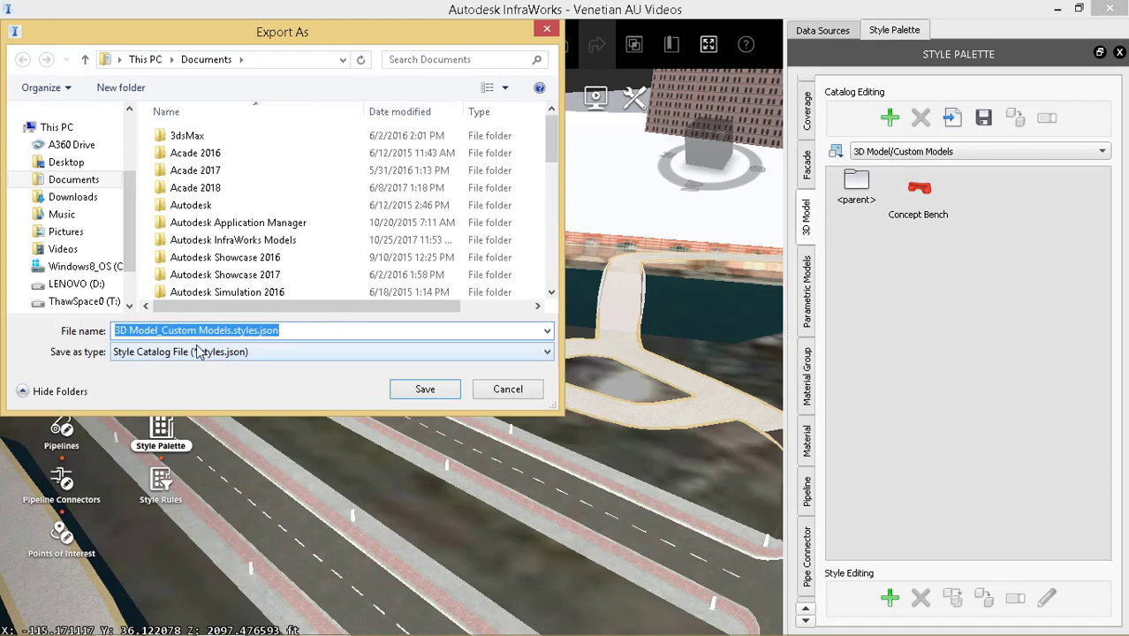
{"action": "left_click_drag", "start_coordinate": [131, 231], "coordinate": [132, 161]}
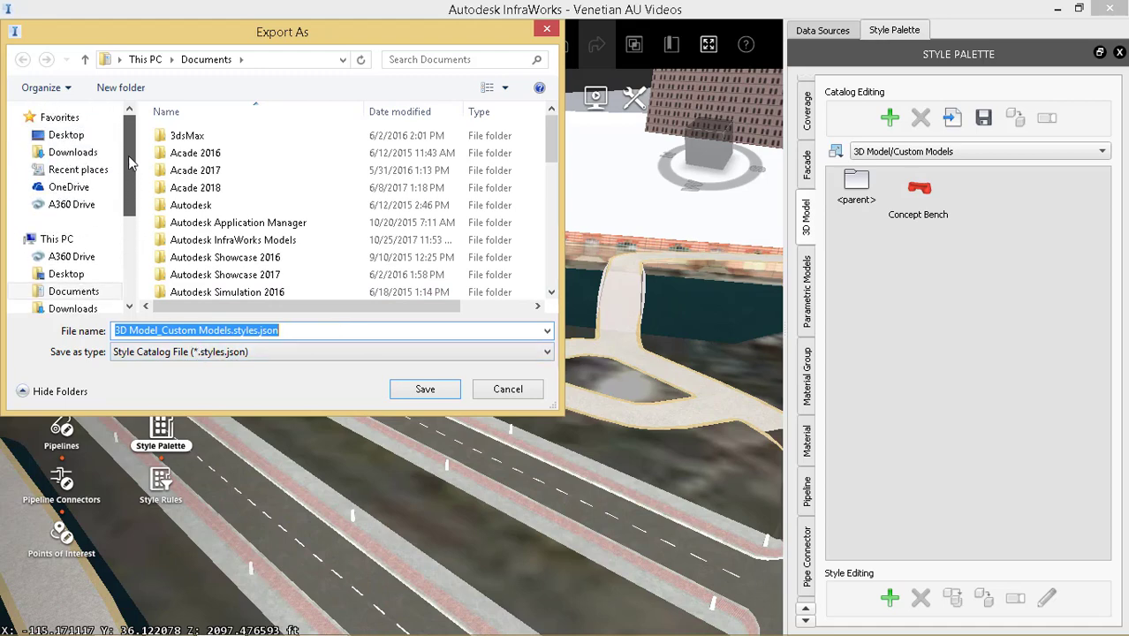
{"action": "left_click", "coordinate": [63, 137]}
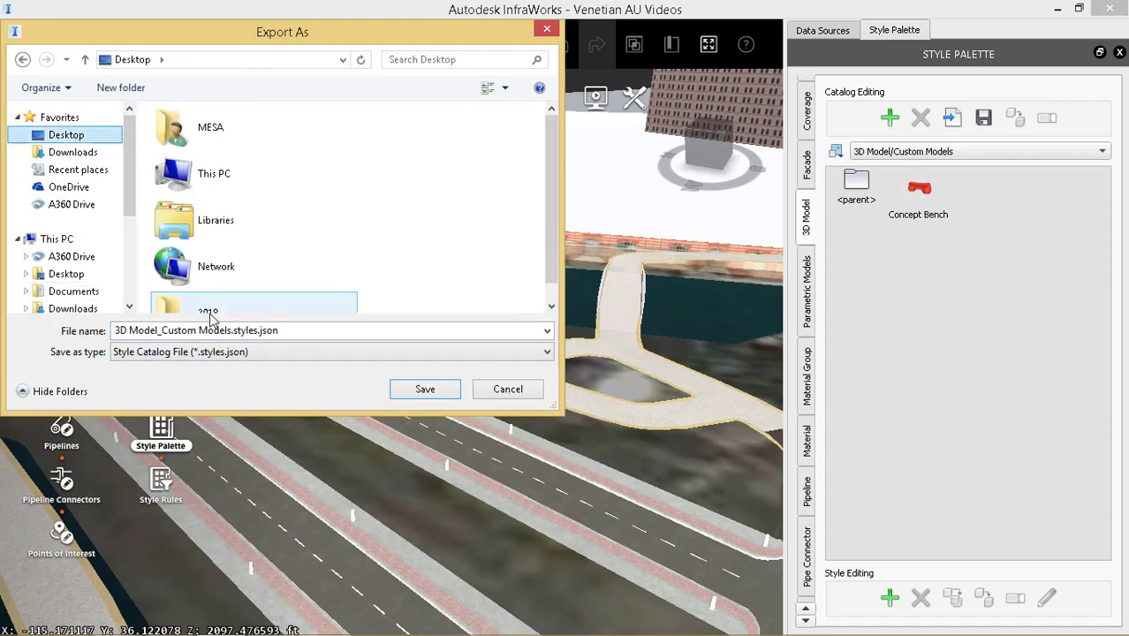
{"action": "left_click", "coordinate": [427, 391]}
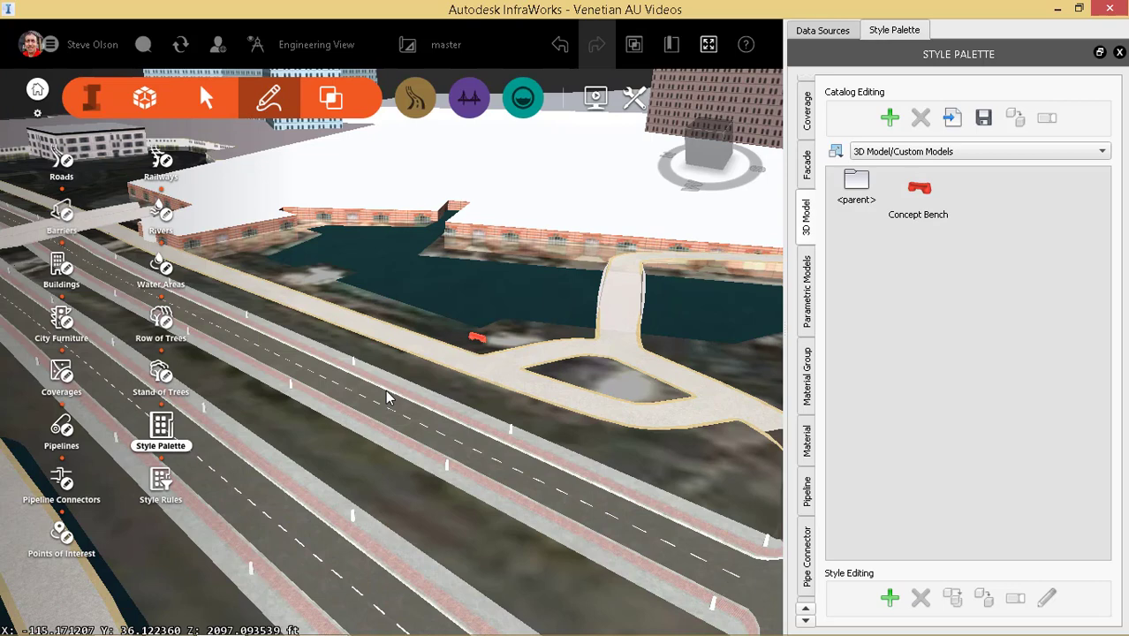